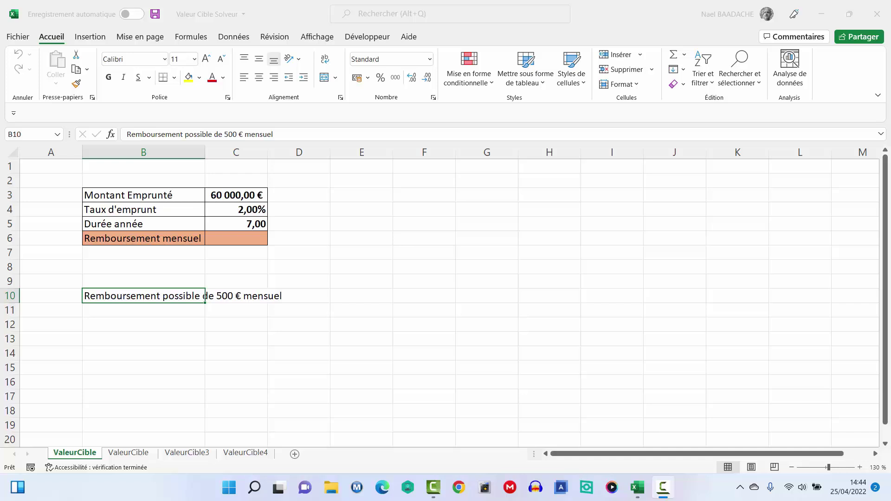
Review the loan amount, rate and duration in C3–C5, then select the repayment cell C6.
{"action": "left_click", "coordinate": [232, 196]}
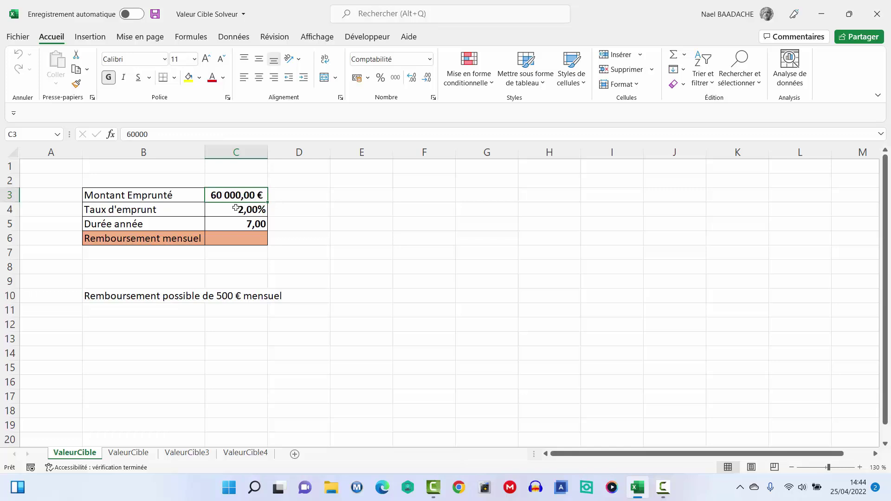
{"action": "left_click", "coordinate": [235, 211]}
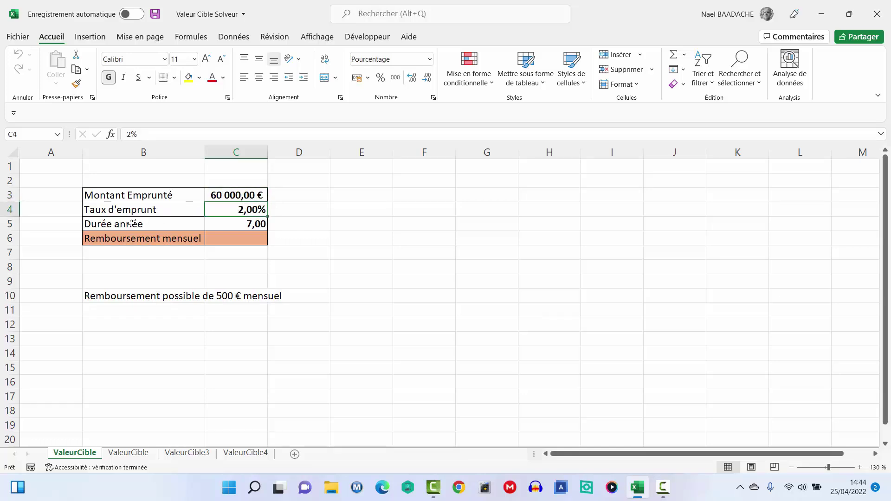
{"action": "left_click", "coordinate": [248, 225]}
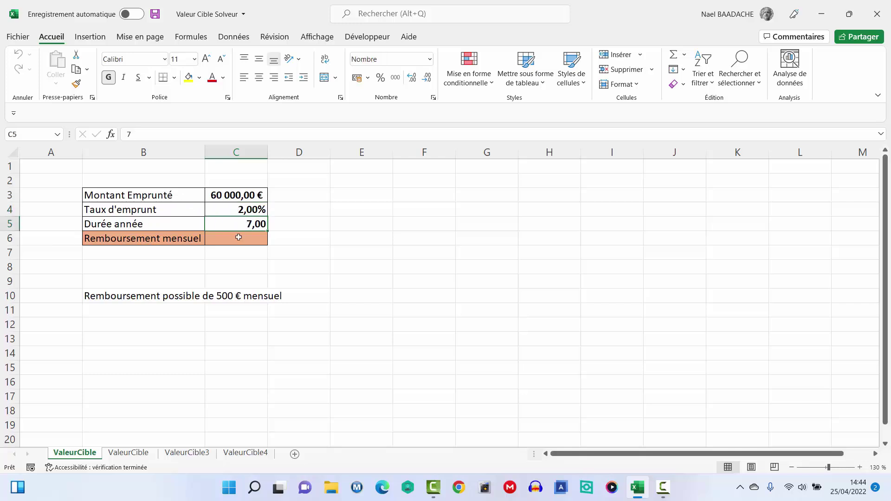
{"action": "left_click", "coordinate": [237, 238]}
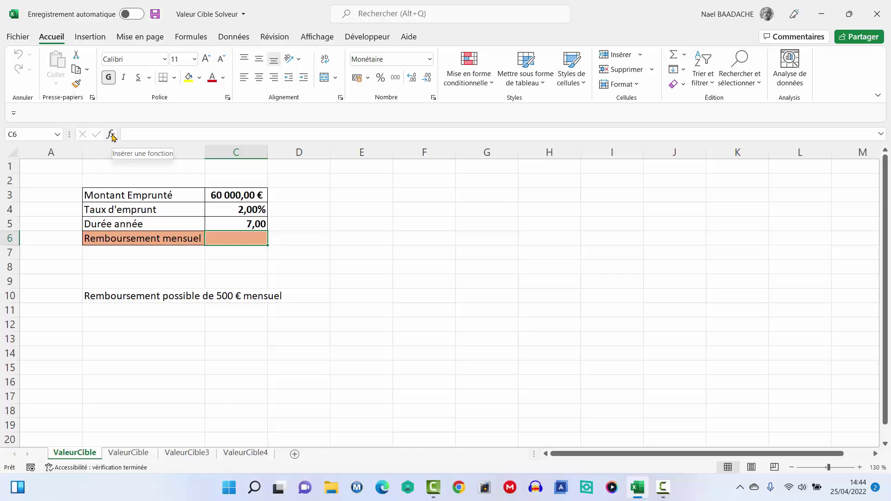
Start inserting a function in C6, filter to Financial functions, then back to all categories.
{"action": "left_click", "coordinate": [111, 134]}
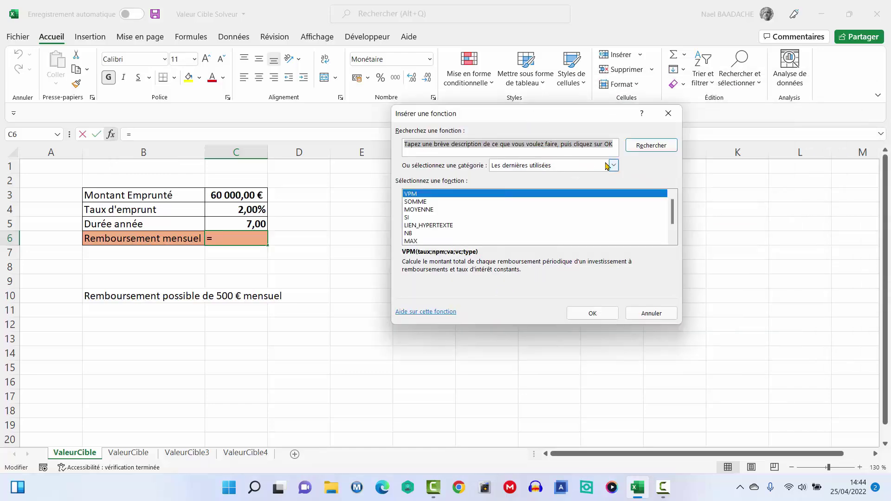
{"action": "left_click", "coordinate": [613, 165]}
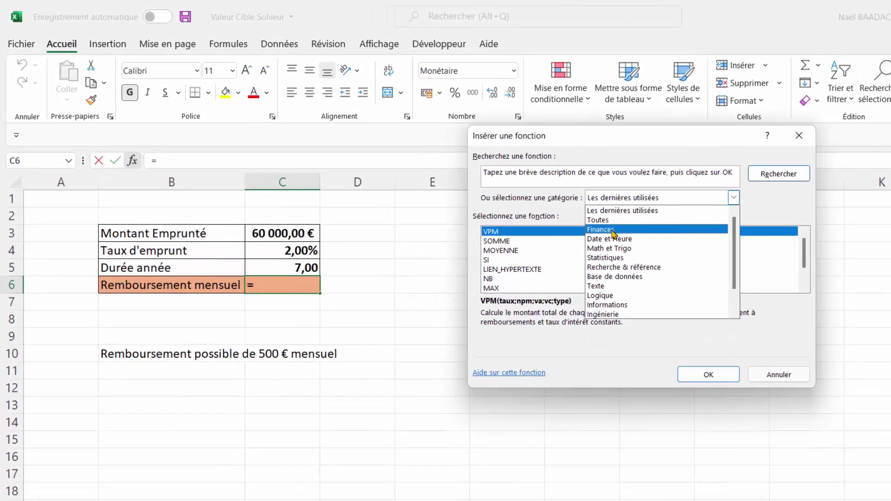
{"action": "left_click", "coordinate": [613, 231]}
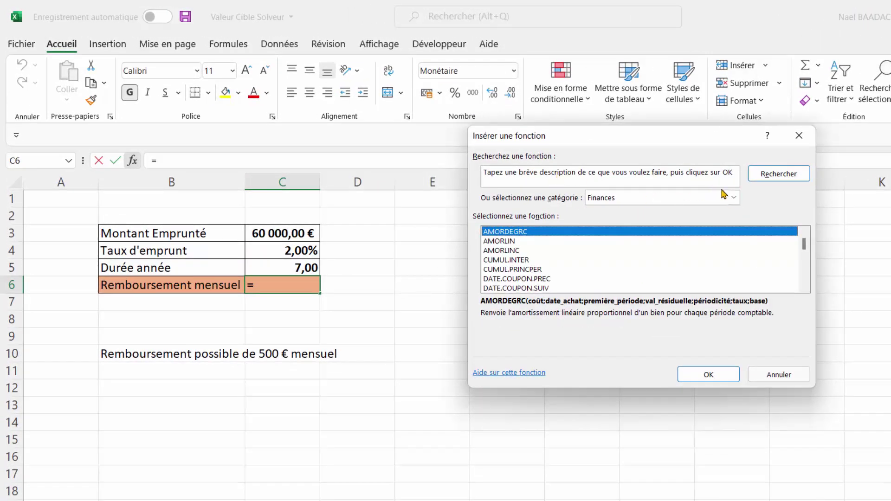
{"action": "left_click", "coordinate": [734, 197]}
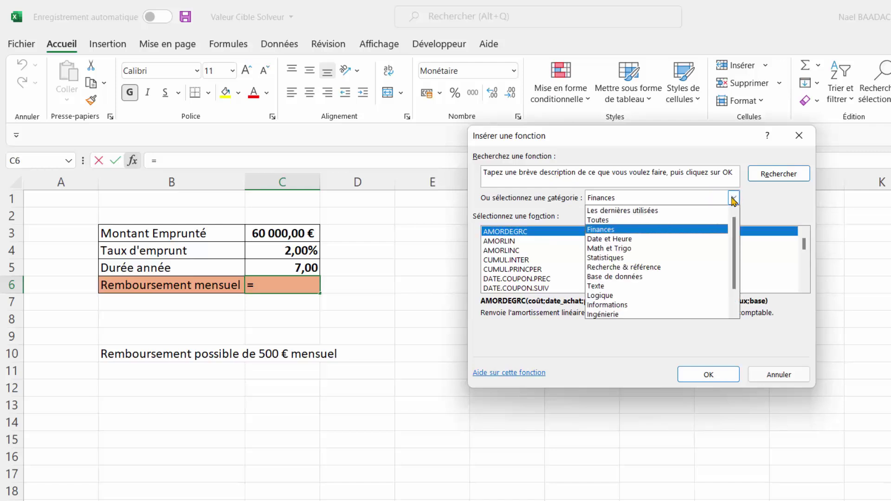
{"action": "left_click", "coordinate": [598, 221]}
Search the function list for 'vpm' and choose VPM to edit its arguments.
{"action": "left_click_drag", "start_coordinate": [486, 172], "coordinate": [723, 168]}
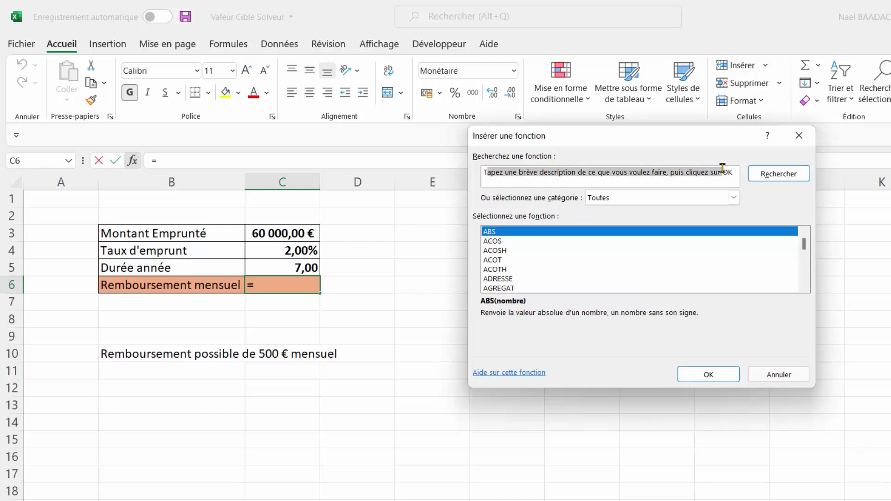
{"action": "type", "text": "T"}
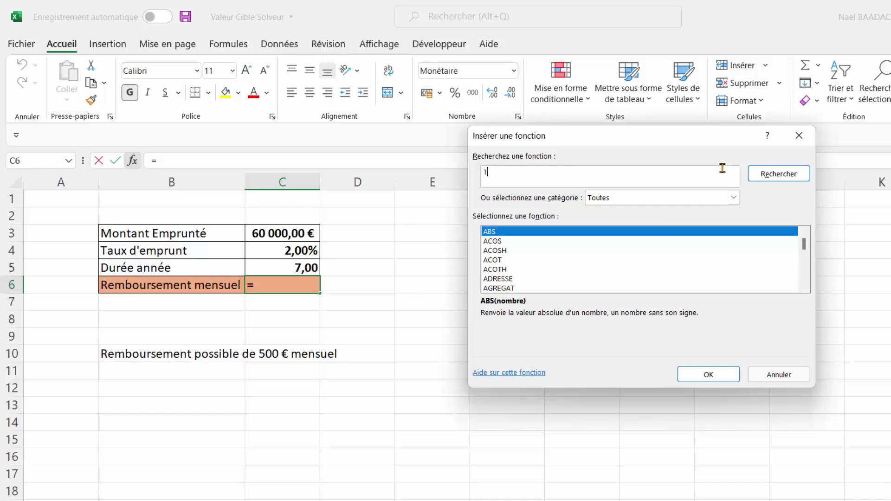
{"action": "key", "text": "BackSpace"}
{"action": "type", "text": "vp"}
{"action": "type", "text": "m"}
{"action": "key", "text": "Return"}
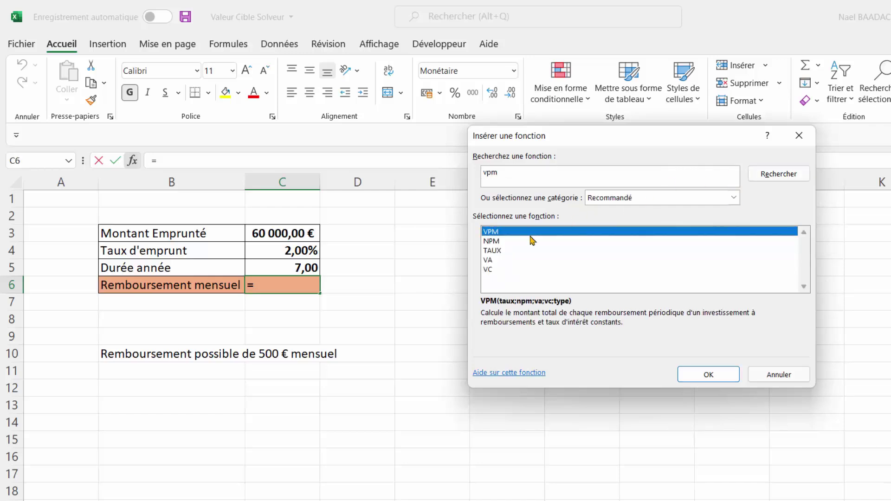
{"action": "double_click", "coordinate": [492, 231]}
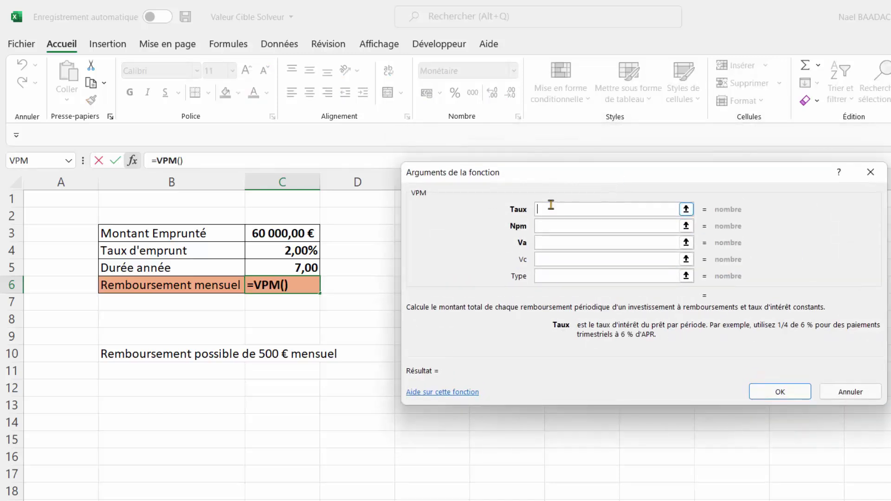
Fill VPM with Taux C4/12, Npm C5*12 and Va -C3, and confirm, giving 766,05 €.
{"action": "left_click", "coordinate": [262, 250]}
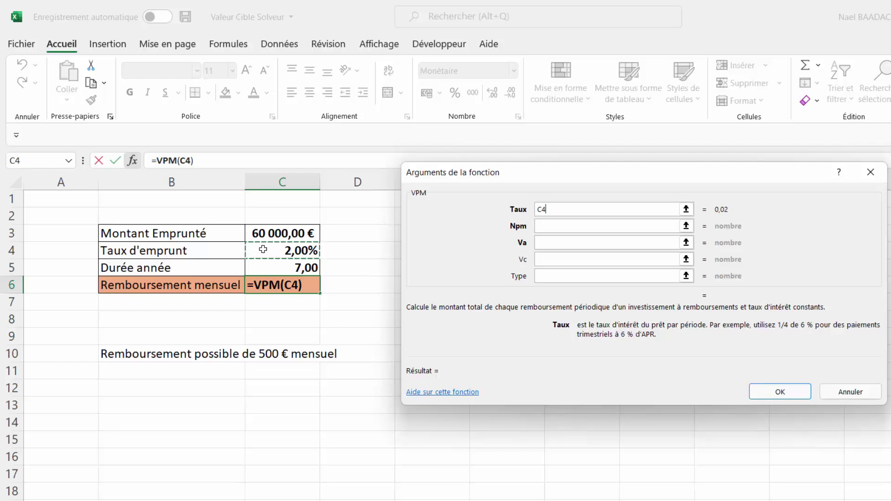
{"action": "type", "text": "/"}
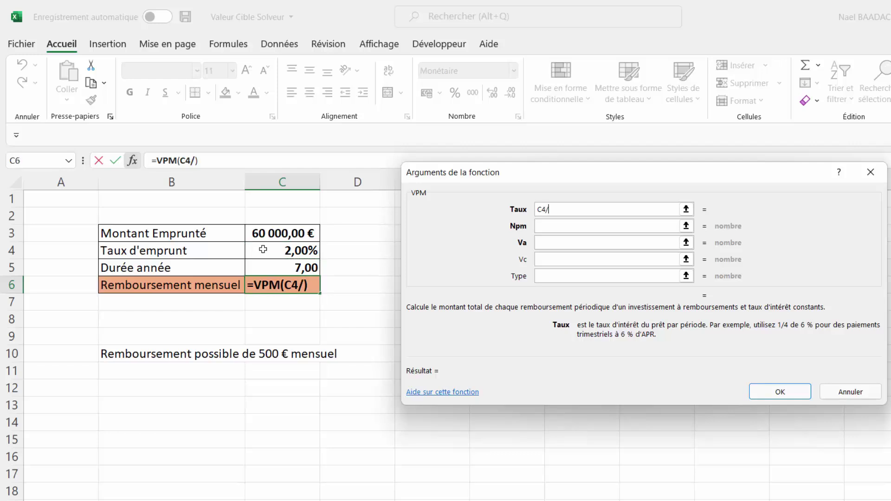
{"action": "type", "text": "12"}
{"action": "left_click", "coordinate": [546, 226]}
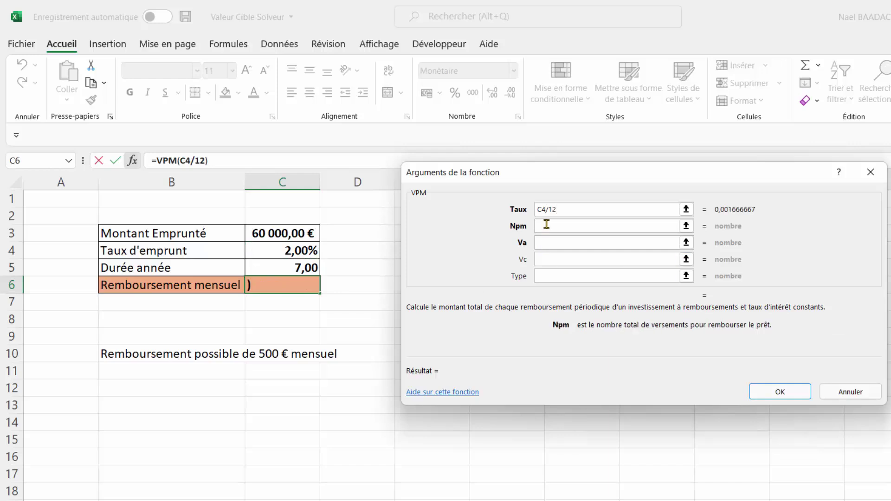
{"action": "left_click", "coordinate": [299, 270]}
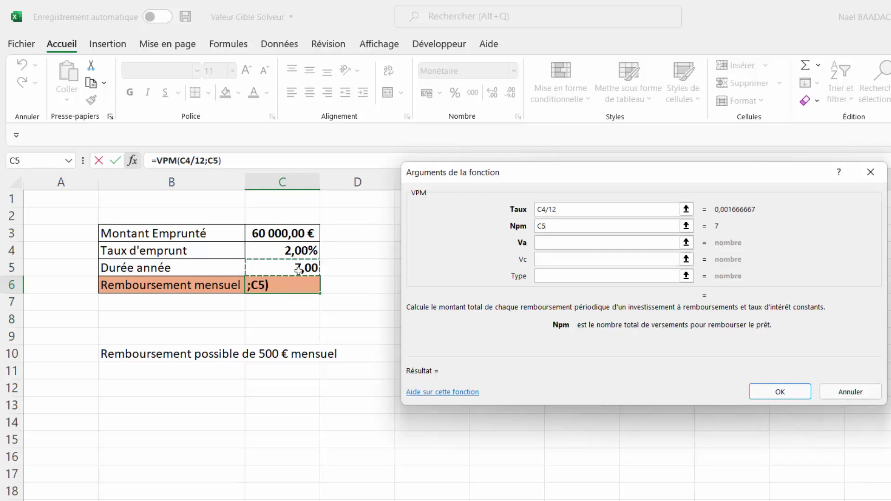
{"action": "type", "text": "*12"}
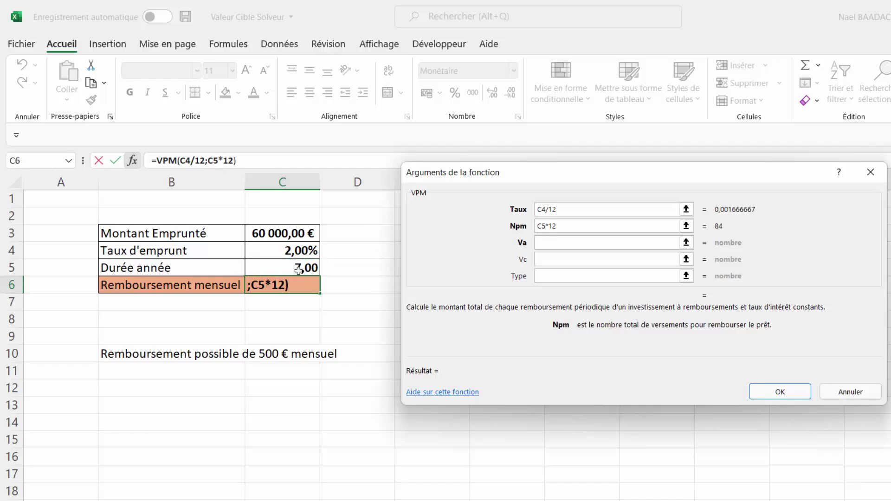
{"action": "left_click", "coordinate": [553, 242]}
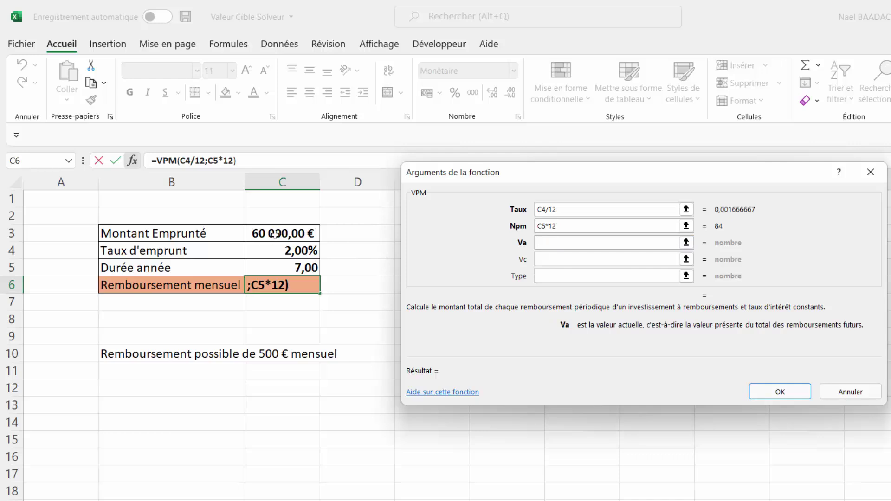
{"action": "type", "text": "-"}
{"action": "left_click", "coordinate": [264, 234]}
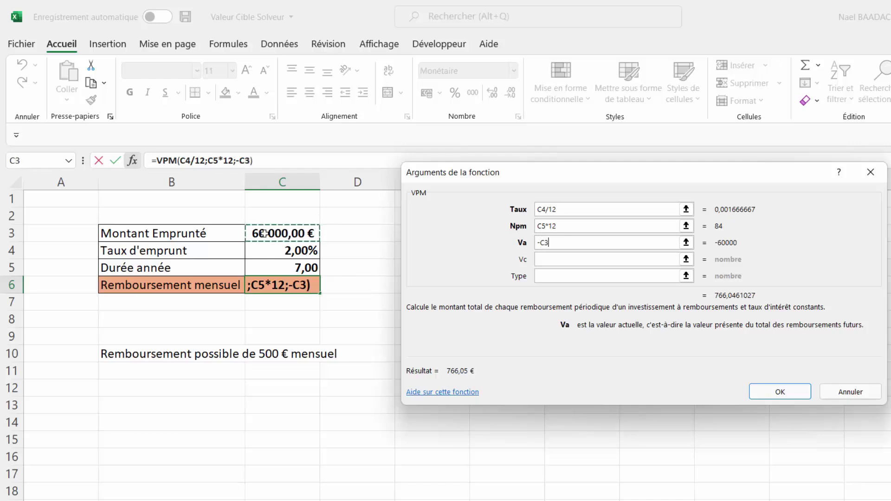
{"action": "left_click", "coordinate": [549, 259]}
{"action": "left_click", "coordinate": [550, 279]}
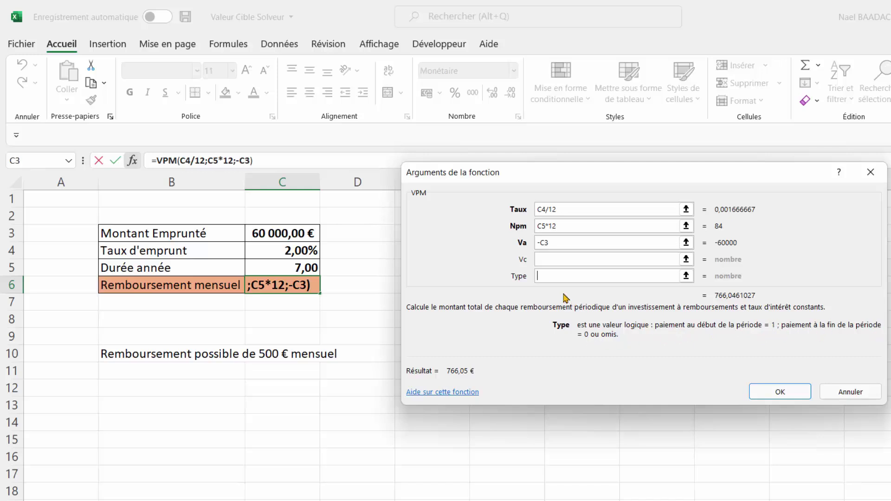
{"action": "key", "text": "Tab"}
{"action": "left_click", "coordinate": [780, 393]}
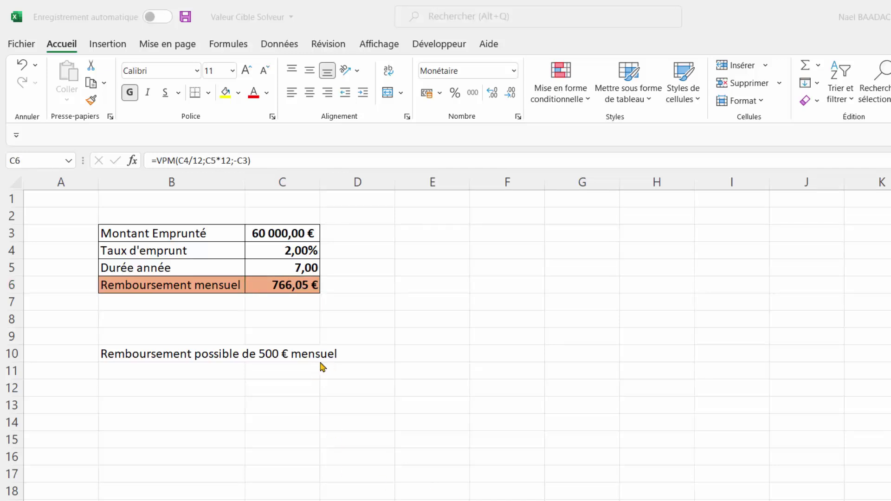
Review the 500 € repayment note and loan cells C3–C6, then bring up the Données ribbon.
{"action": "left_click", "coordinate": [130, 355]}
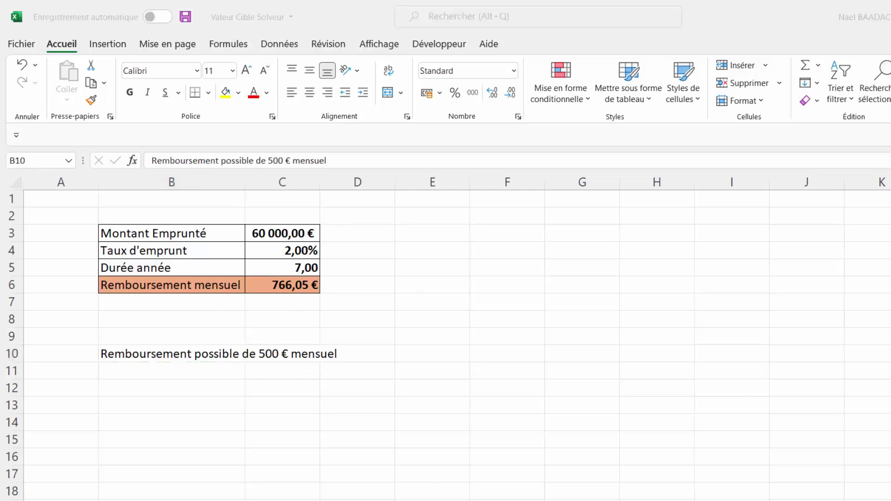
{"action": "left_click", "coordinate": [280, 231]}
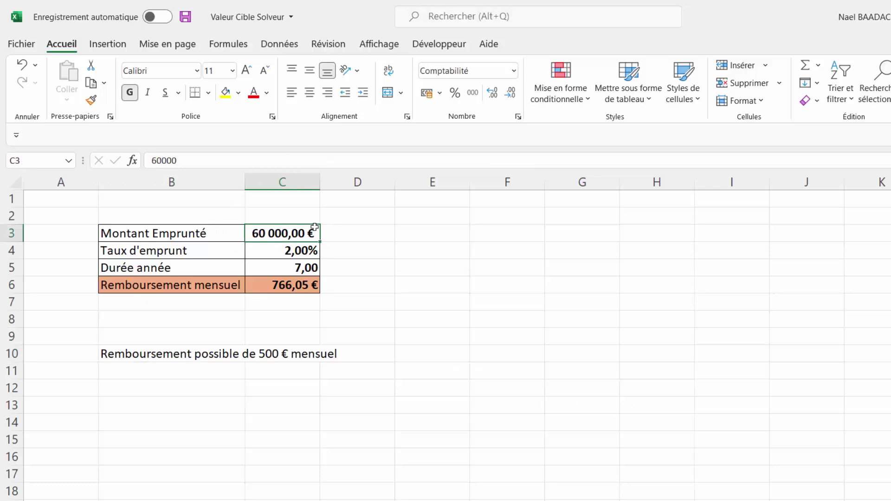
{"action": "left_click", "coordinate": [273, 269]}
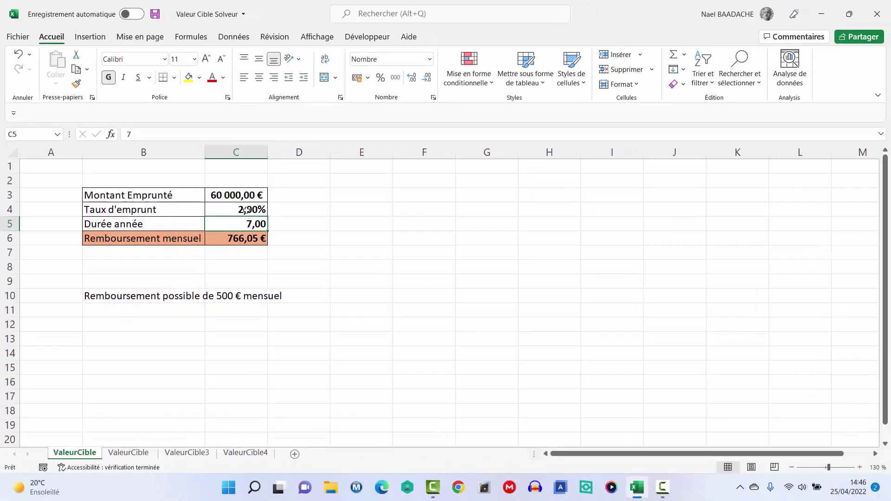
{"action": "left_click", "coordinate": [247, 209]}
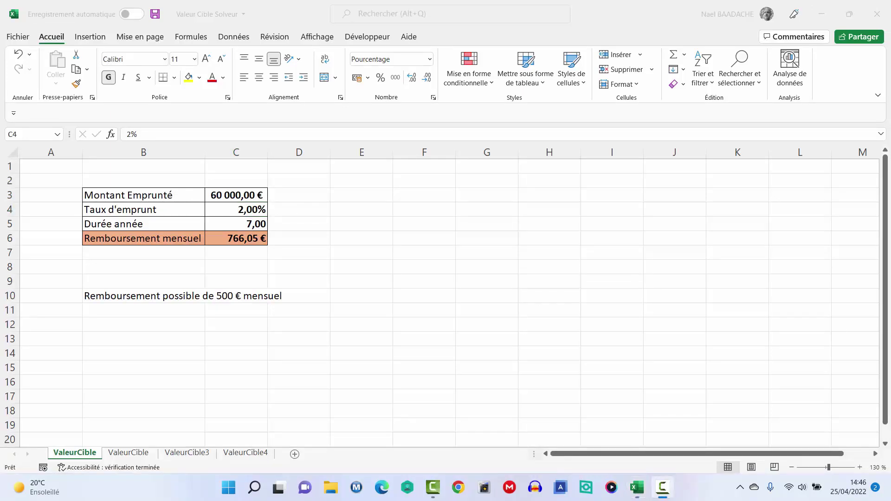
{"action": "left_click", "coordinate": [243, 247]}
{"action": "left_click", "coordinate": [241, 238]}
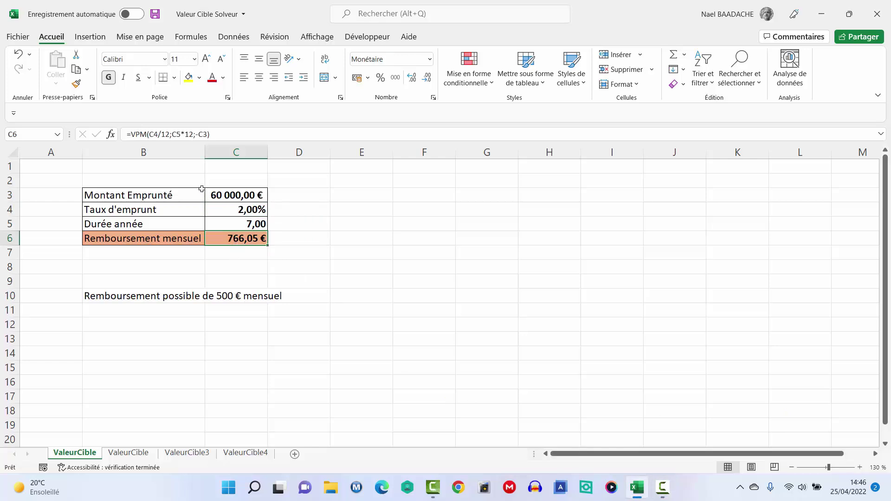
{"action": "left_click", "coordinate": [230, 194]}
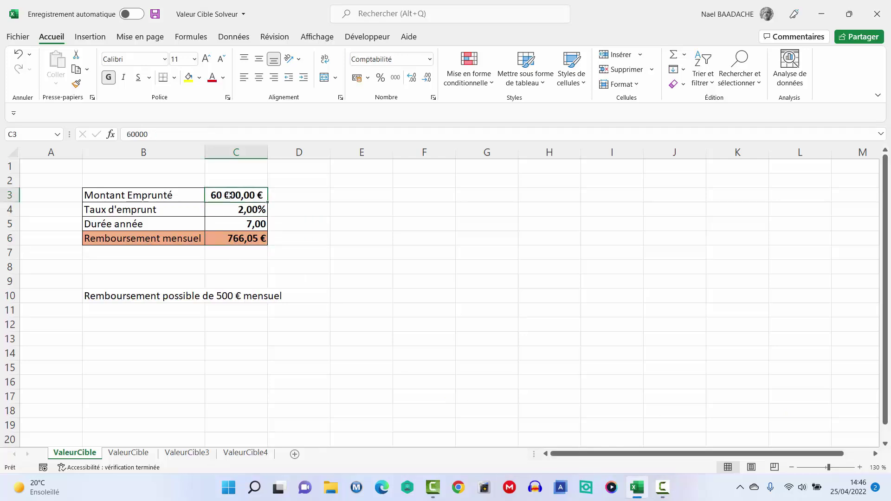
{"action": "left_click", "coordinate": [233, 223]}
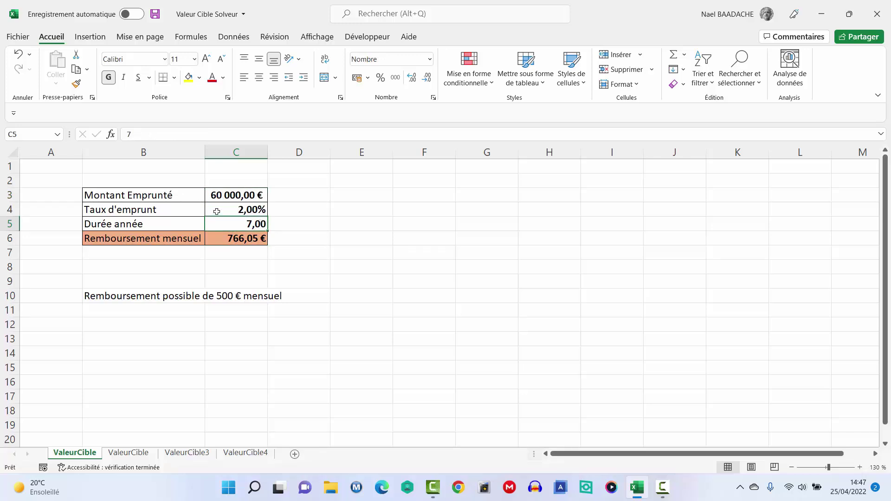
{"action": "left_click", "coordinate": [233, 37]}
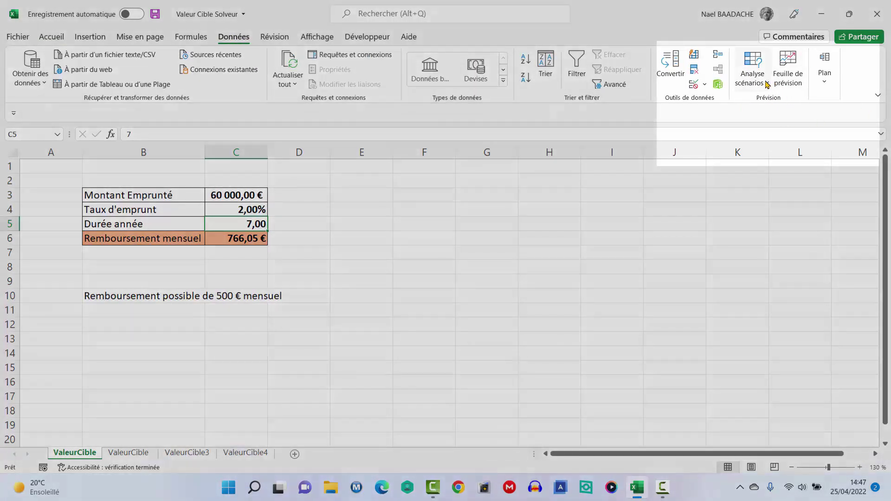
{"action": "left_click", "coordinate": [767, 84]}
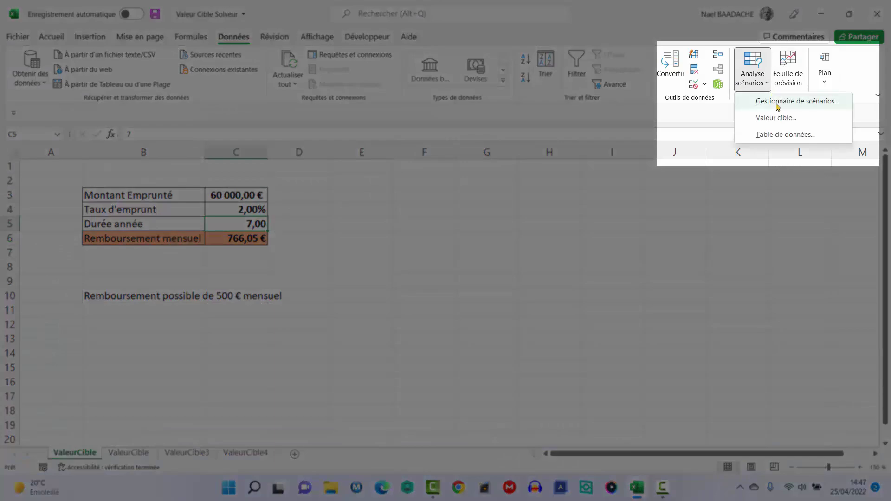
{"action": "left_click", "coordinate": [776, 118]}
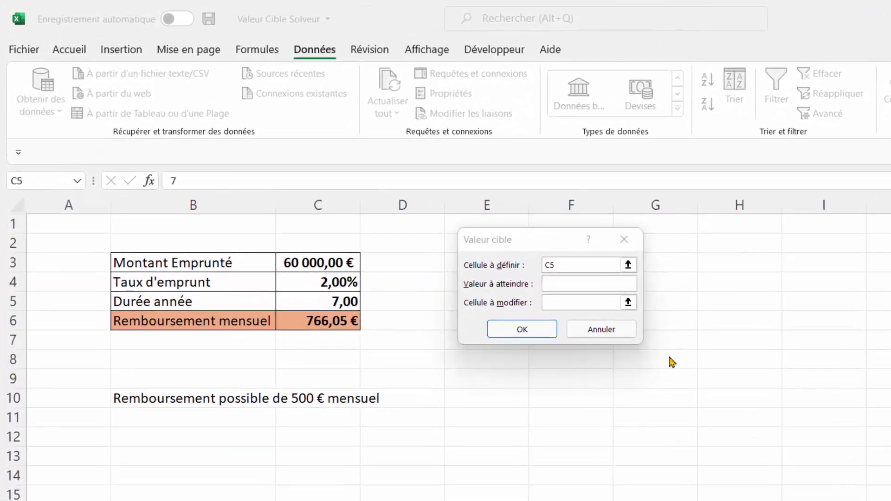
{"action": "left_click", "coordinate": [560, 264]}
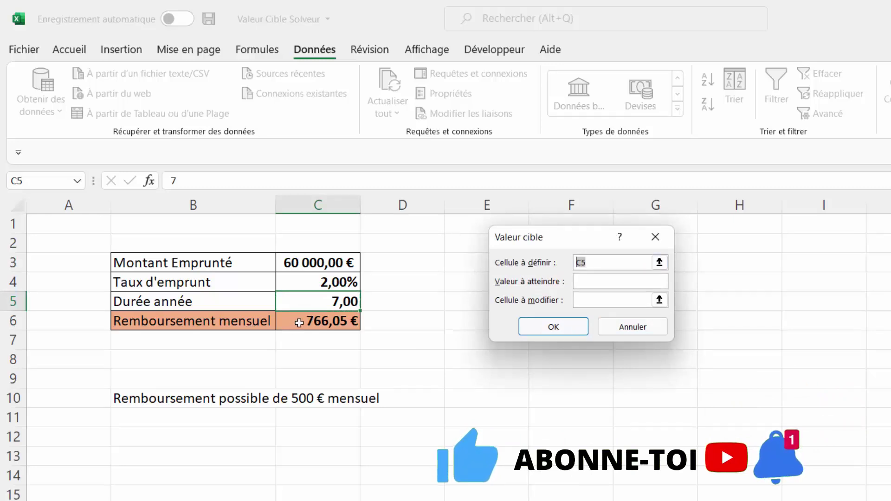
{"action": "left_click", "coordinate": [299, 323]}
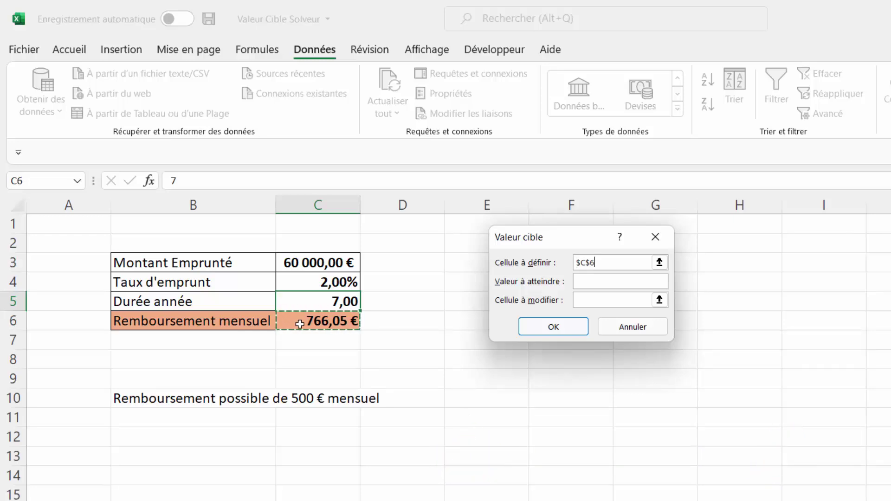
{"action": "left_click", "coordinate": [602, 285]}
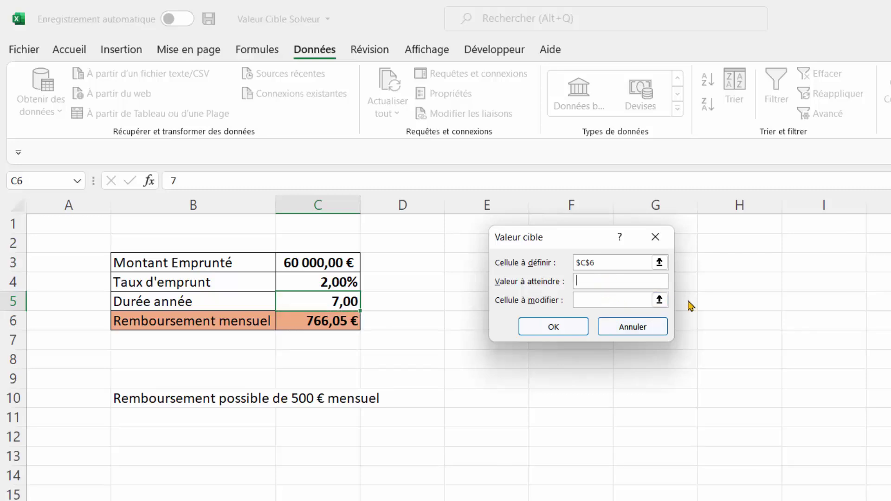
{"action": "type", "text": "500"}
{"action": "left_click", "coordinate": [593, 297]}
{"action": "left_click", "coordinate": [320, 263]}
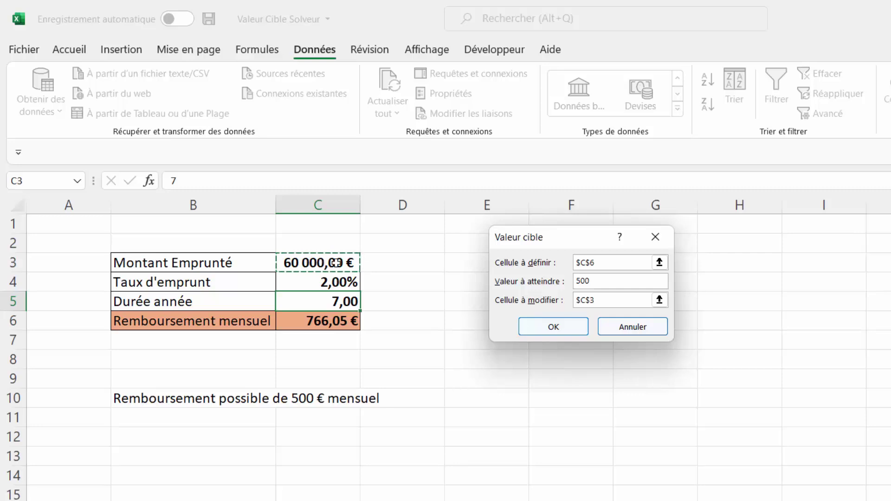
{"action": "left_click", "coordinate": [553, 328]}
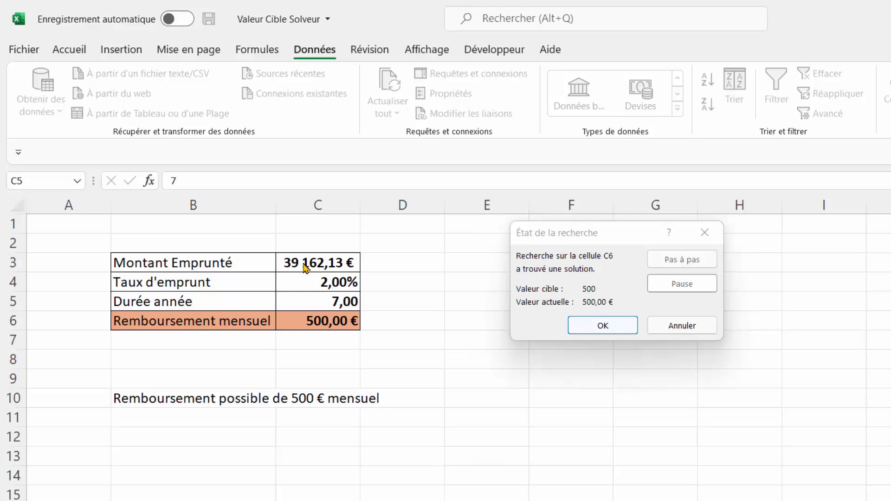
{"action": "left_click", "coordinate": [677, 327]}
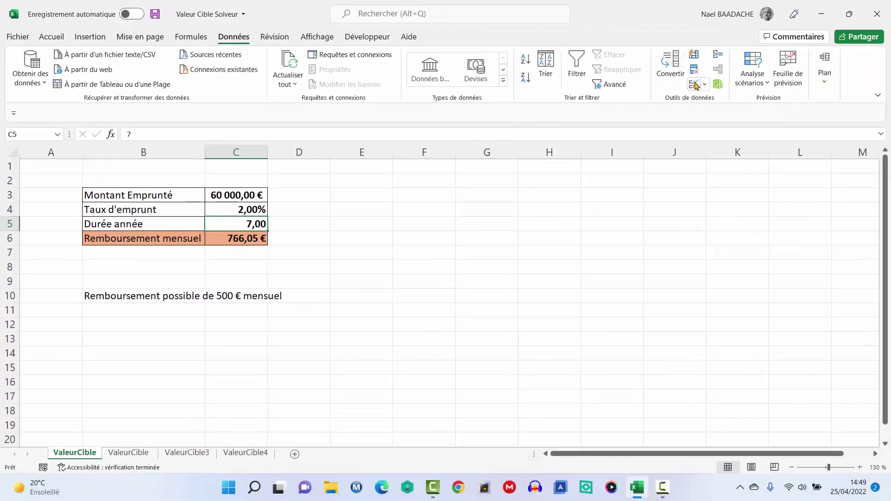
{"action": "left_click", "coordinate": [766, 84]}
{"action": "left_click", "coordinate": [775, 117]}
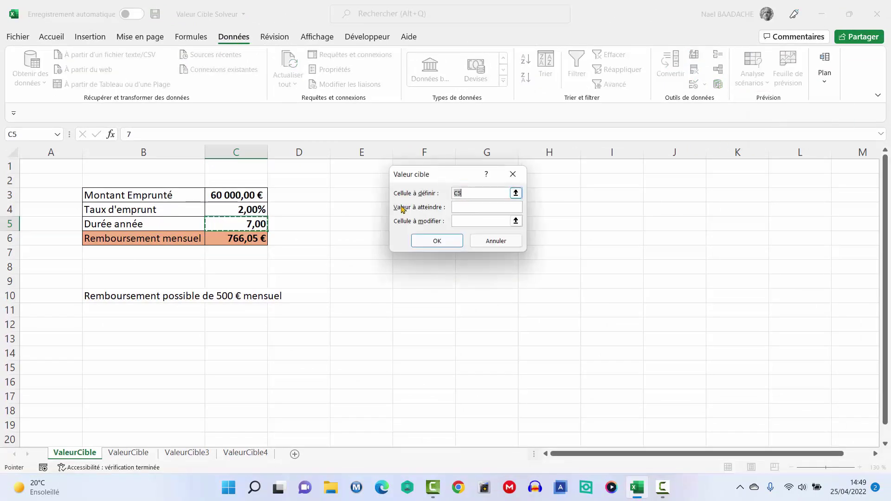
{"action": "left_click", "coordinate": [233, 239]}
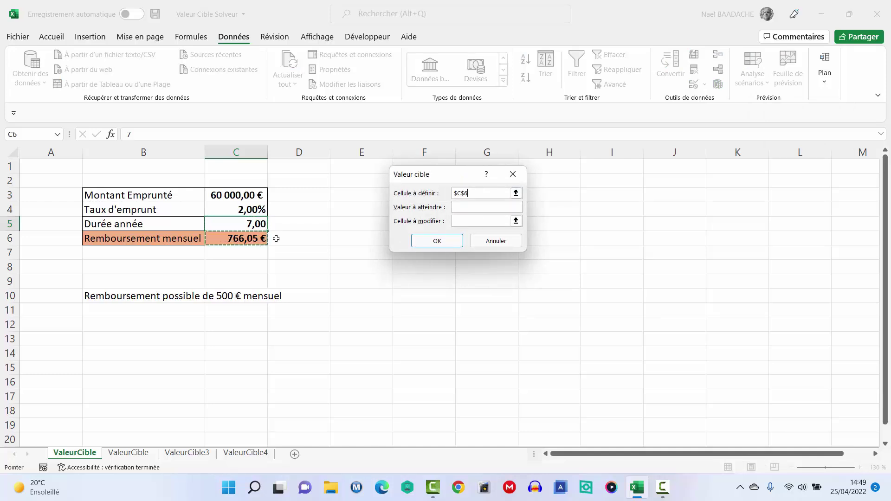
{"action": "left_click", "coordinate": [467, 207]}
{"action": "type", "text": "500"}
{"action": "left_click", "coordinate": [236, 220]}
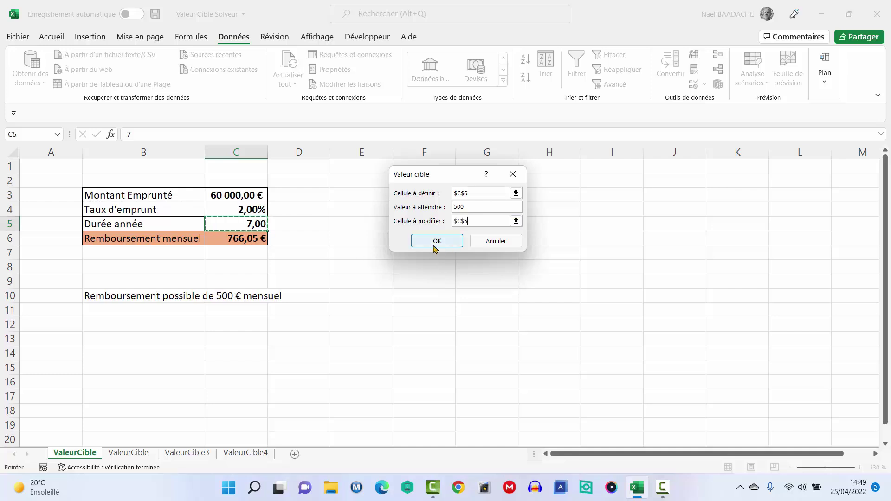
{"action": "left_click", "coordinate": [434, 241]}
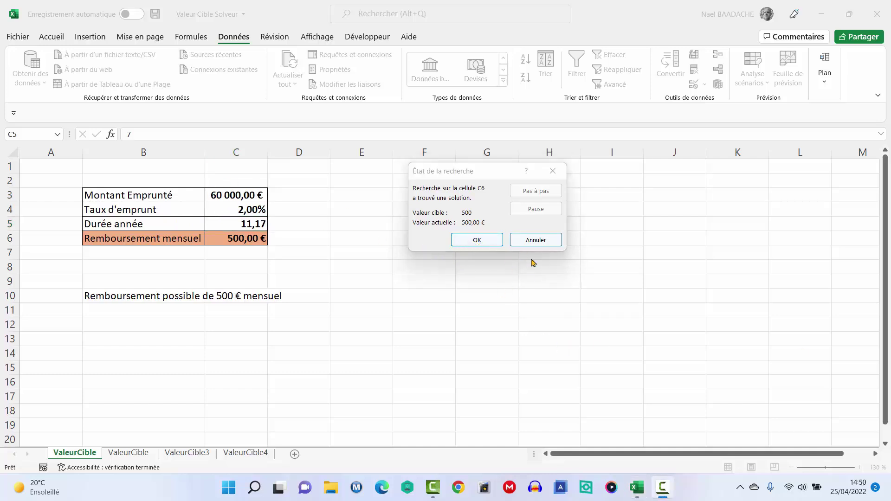
{"action": "left_click", "coordinate": [541, 241]}
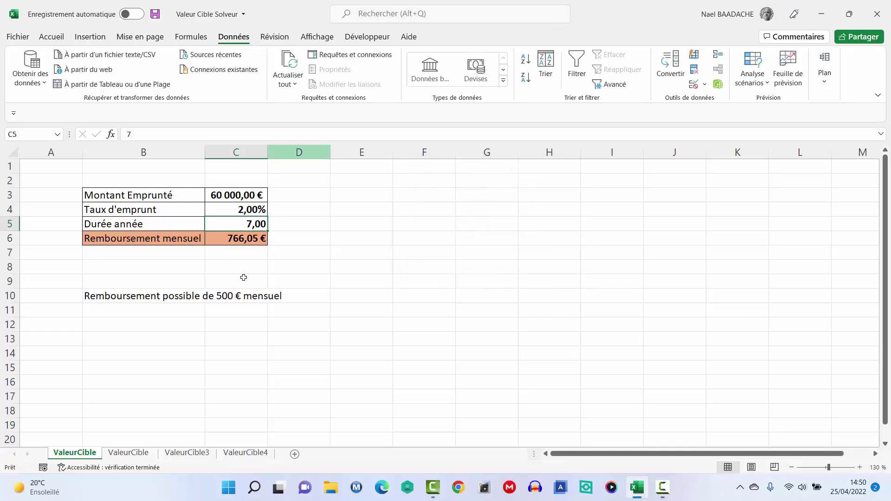
{"action": "left_click", "coordinate": [127, 455]}
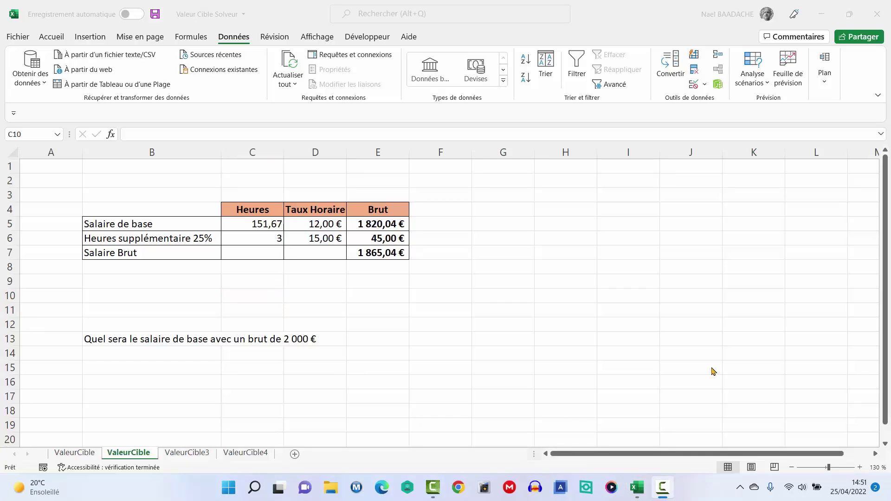
{"action": "left_click", "coordinate": [318, 228]}
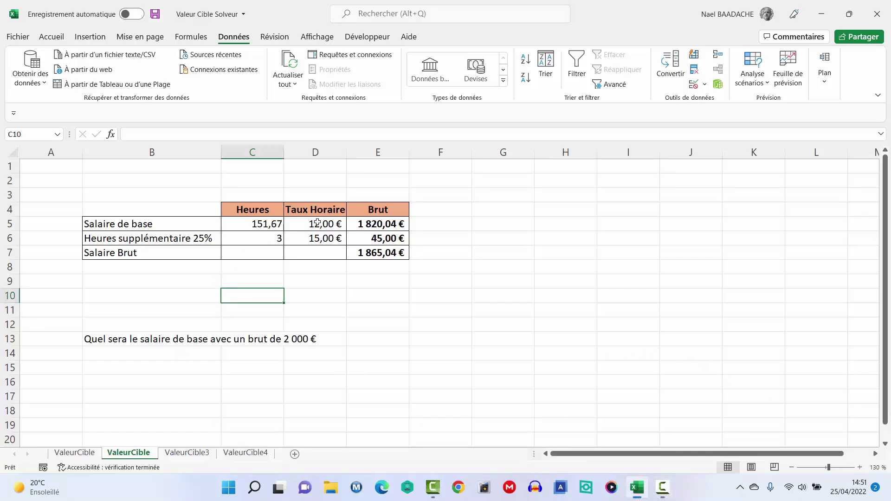
{"action": "left_click", "coordinate": [321, 225]}
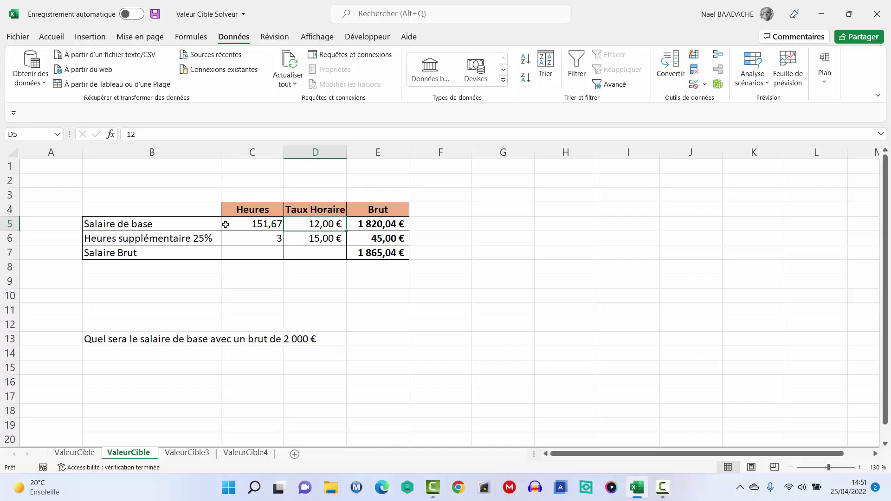
{"action": "left_click", "coordinate": [382, 225]}
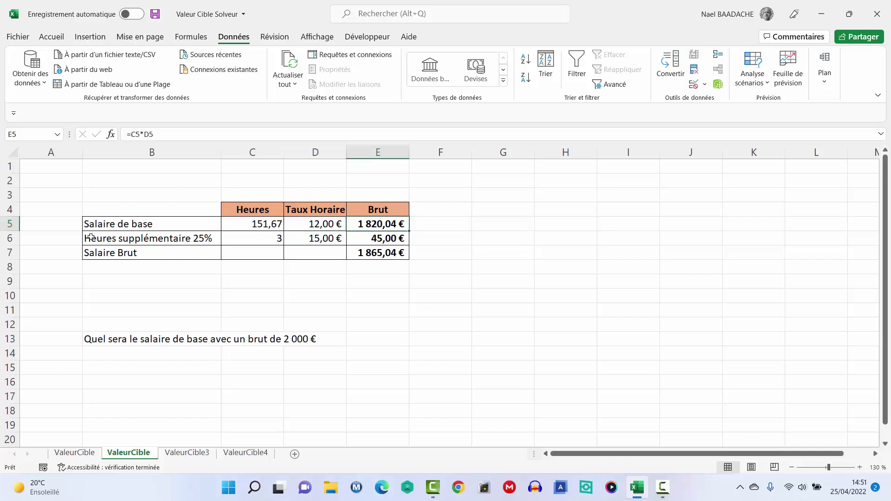
{"action": "left_click", "coordinate": [273, 239]}
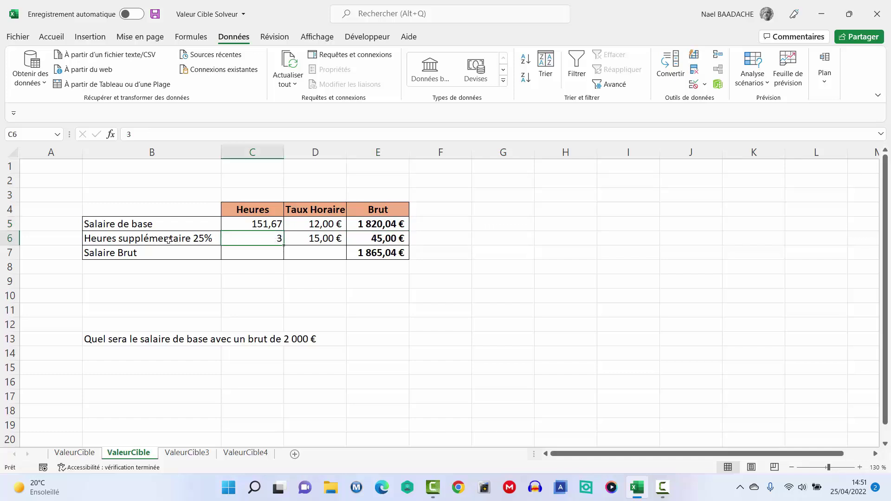
{"action": "left_click", "coordinate": [324, 241]}
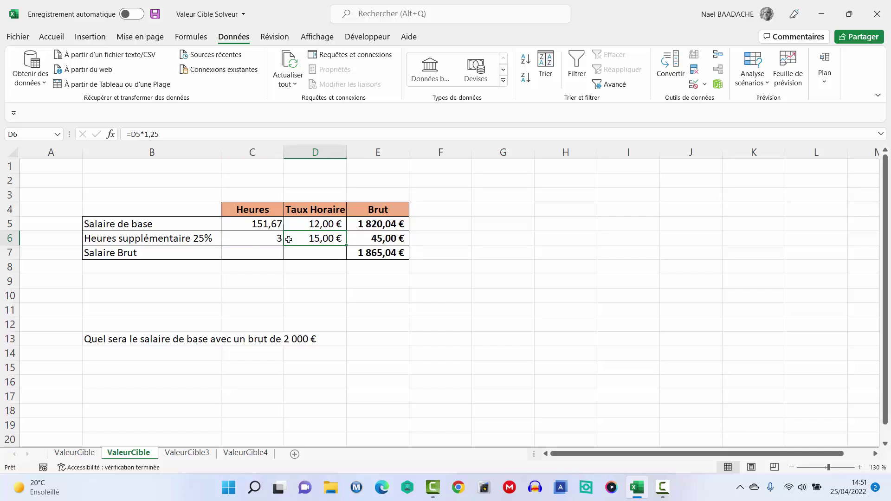
{"action": "left_click", "coordinate": [270, 239]}
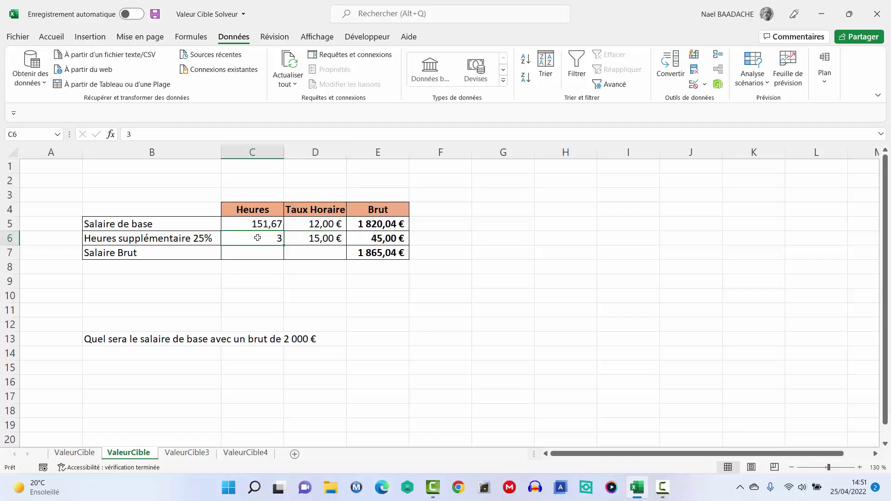
{"action": "left_click", "coordinate": [378, 240]}
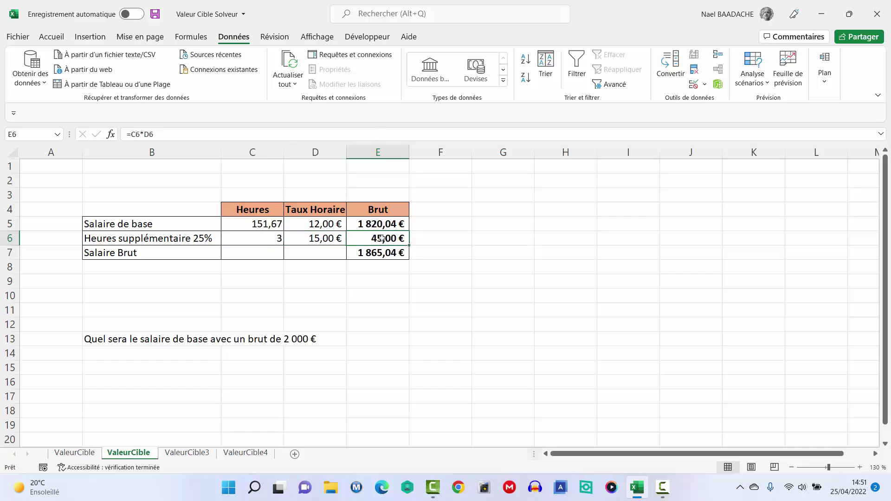
{"action": "left_click", "coordinate": [114, 255]}
{"action": "left_click", "coordinate": [366, 255]}
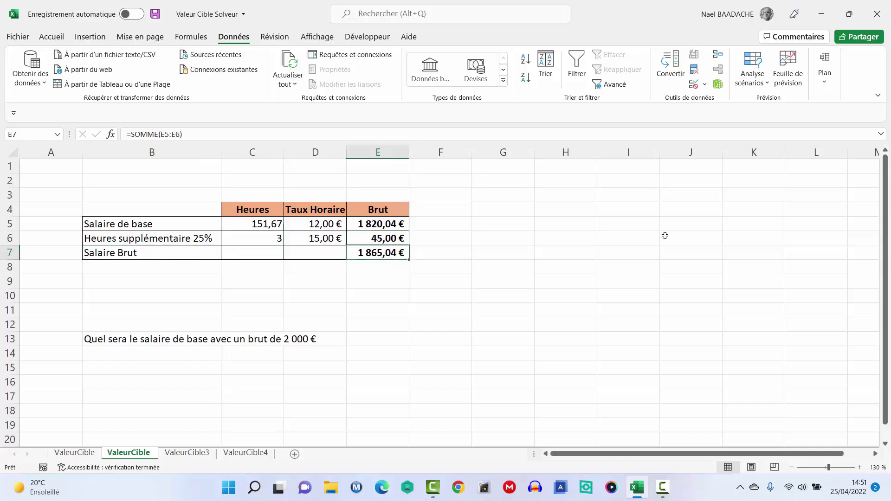
{"action": "key", "text": "F10"}
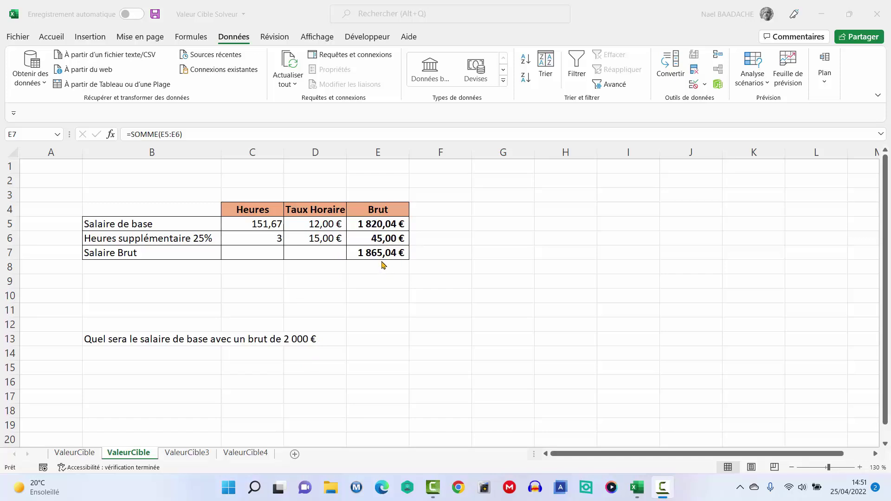
{"action": "left_click", "coordinate": [106, 341]}
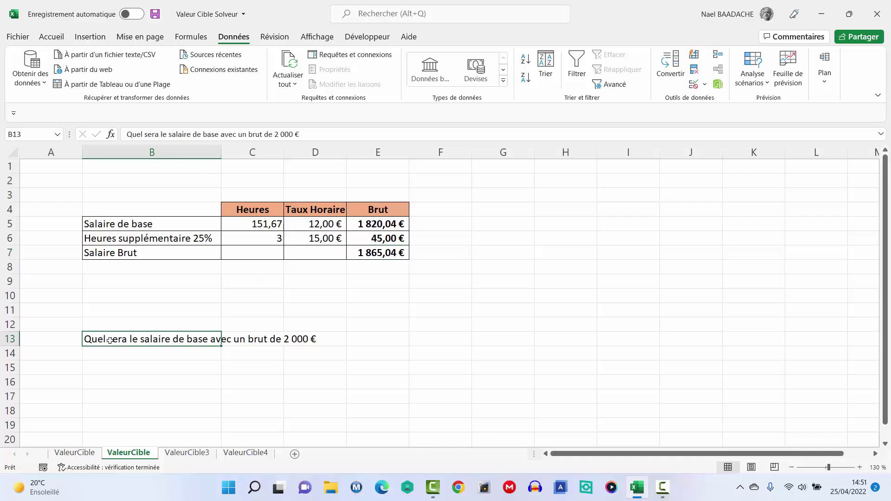
{"action": "left_click", "coordinate": [224, 388]}
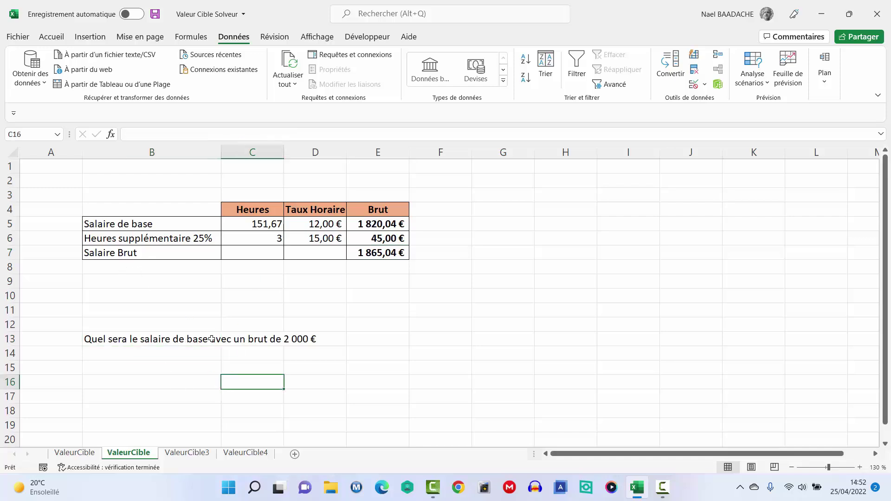
{"action": "left_click", "coordinate": [298, 341]}
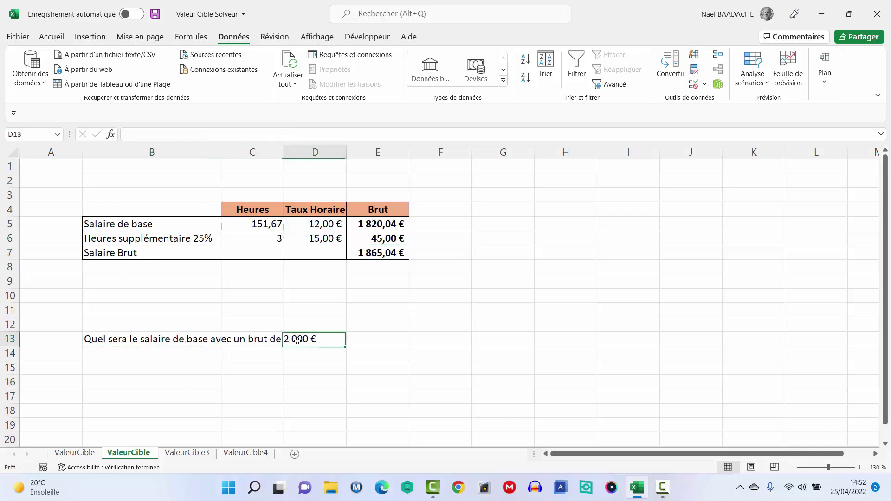
{"action": "left_click", "coordinate": [385, 256]}
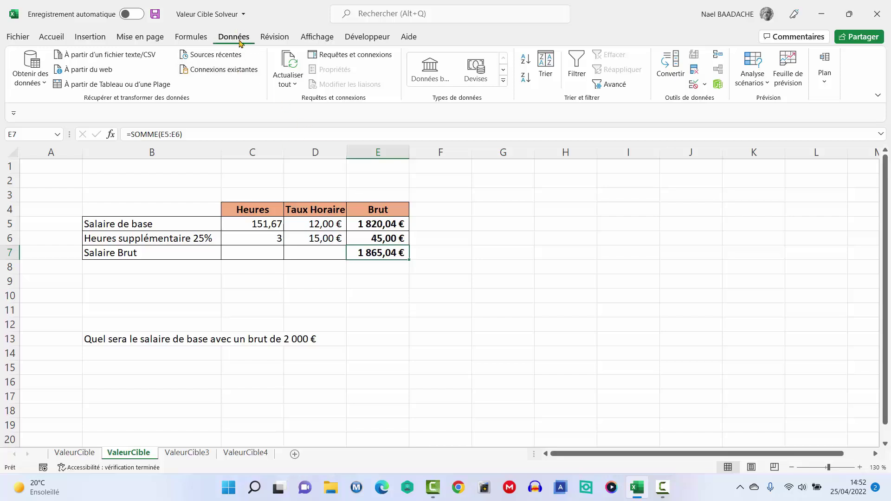
Goal Seek E7 to 2000 by changing $D$5, accepting the 12,87 € hourly rate.
{"action": "left_click", "coordinate": [767, 85]}
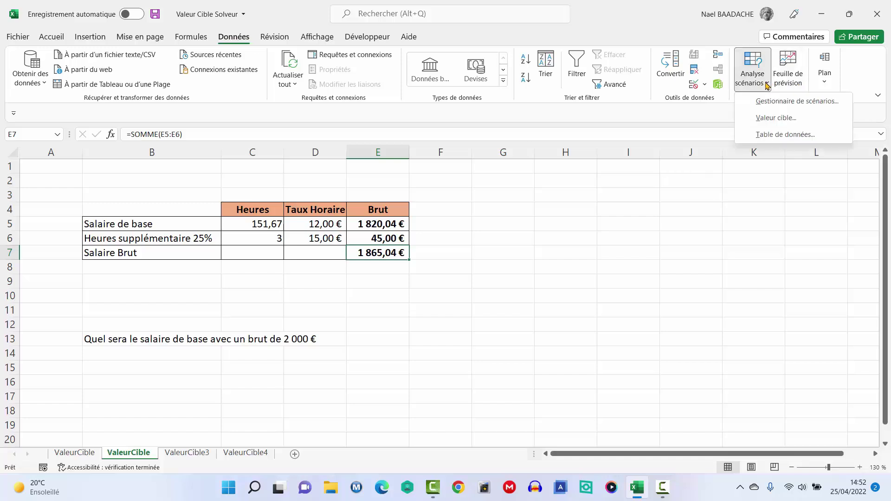
{"action": "left_click", "coordinate": [774, 119]}
{"action": "left_click_drag", "start_coordinate": [487, 176], "coordinate": [520, 194]}
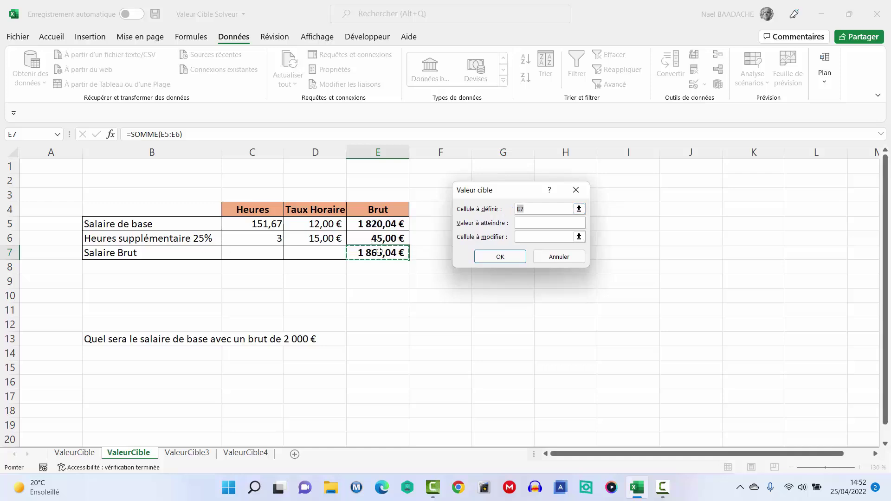
{"action": "left_click", "coordinate": [535, 223]}
{"action": "type", "text": "2000"}
{"action": "left_click", "coordinate": [525, 236]}
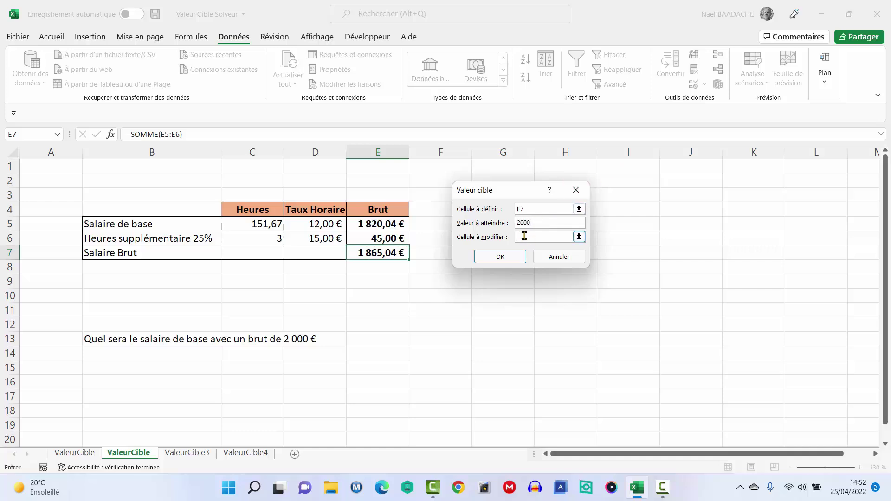
{"action": "left_click", "coordinate": [316, 224]}
{"action": "left_click", "coordinate": [500, 257]}
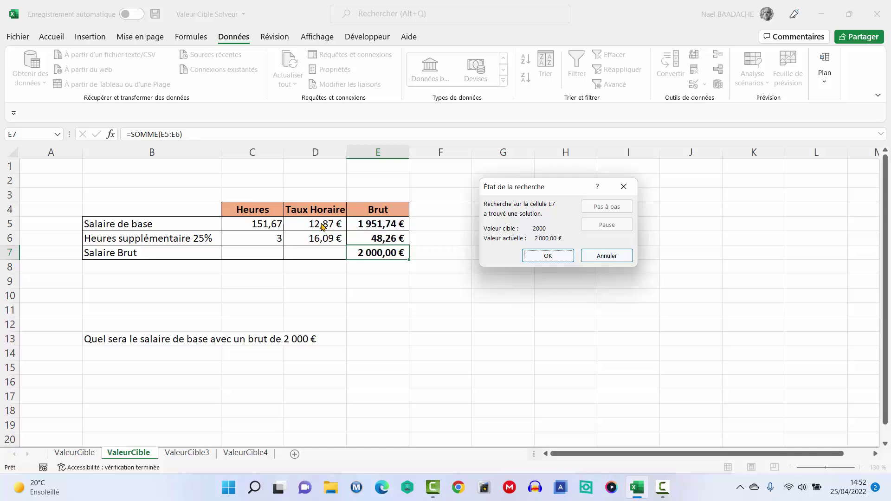
{"action": "key", "text": "Return"}
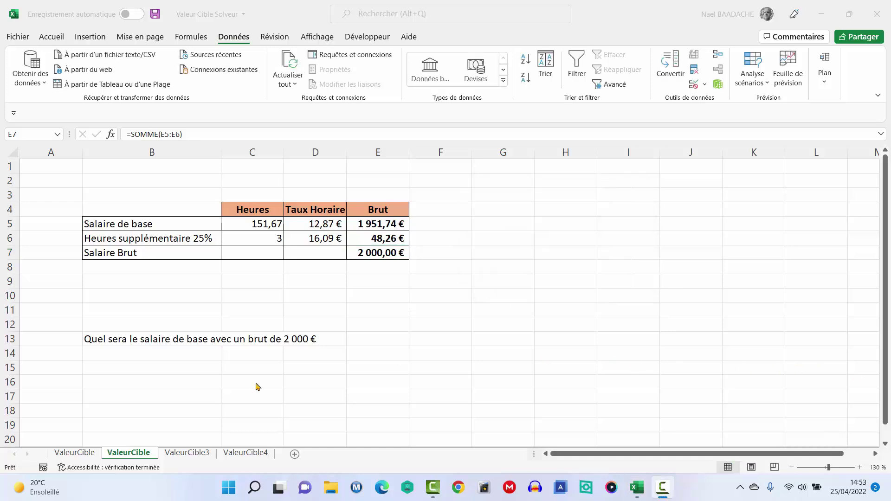
Switch to the ValeurCible3 sheet and inspect the 7000 amount, 1% rate and C4 formula.
{"action": "left_click", "coordinate": [201, 453]}
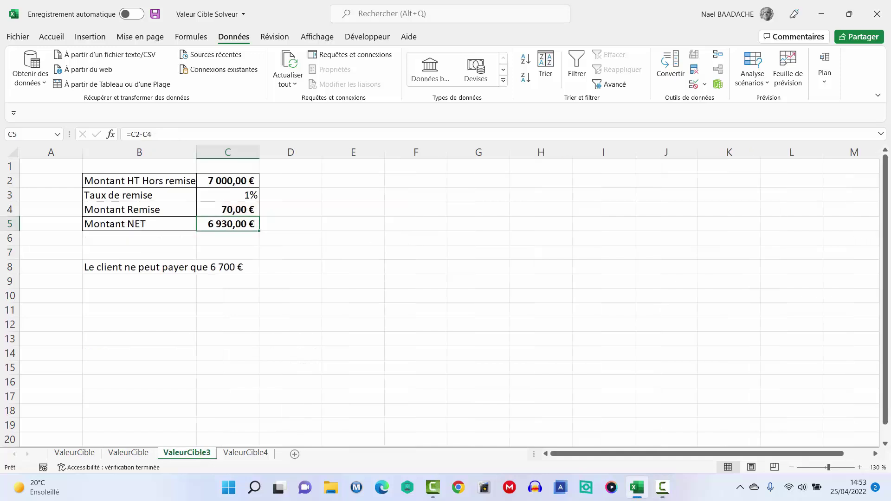
{"action": "key", "text": "alt+Tab"}
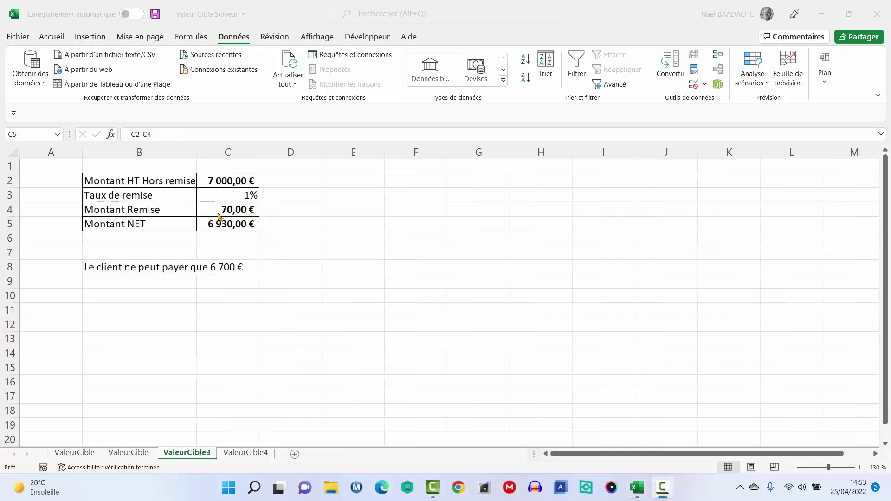
{"action": "key", "text": "alt+Tab"}
{"action": "left_click", "coordinate": [188, 186]}
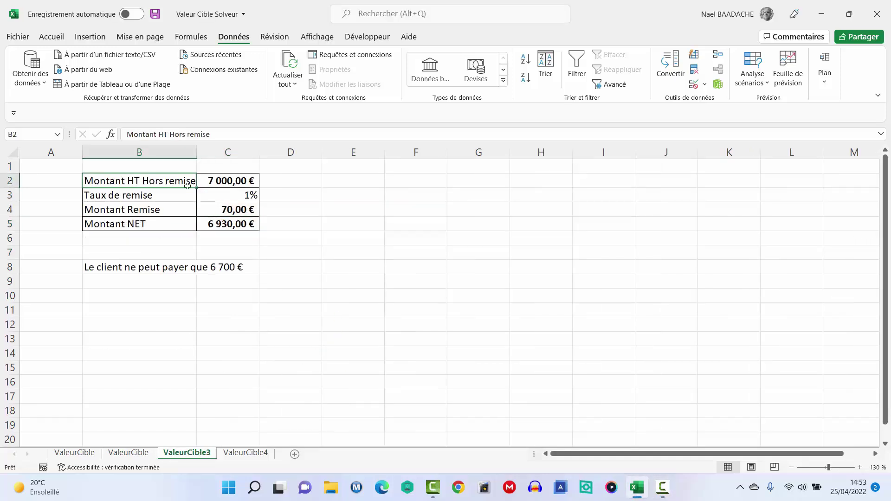
{"action": "left_click", "coordinate": [224, 182]}
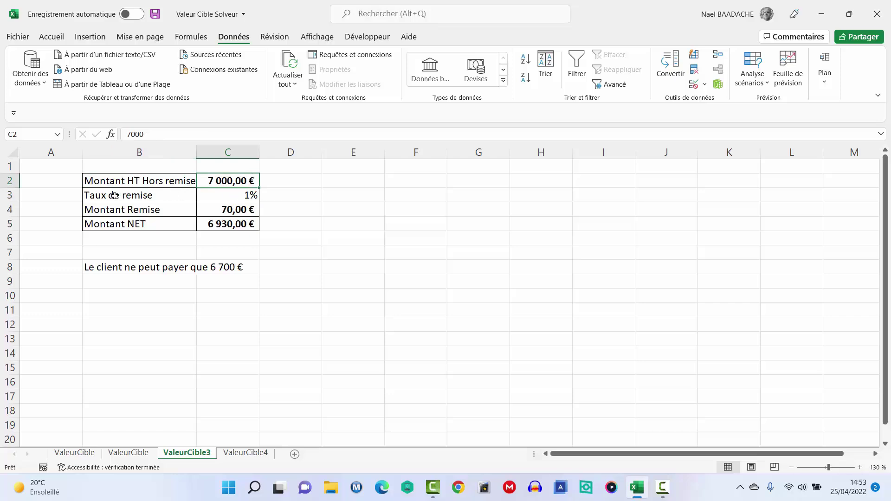
{"action": "left_click", "coordinate": [235, 196]}
{"action": "left_click", "coordinate": [231, 210]}
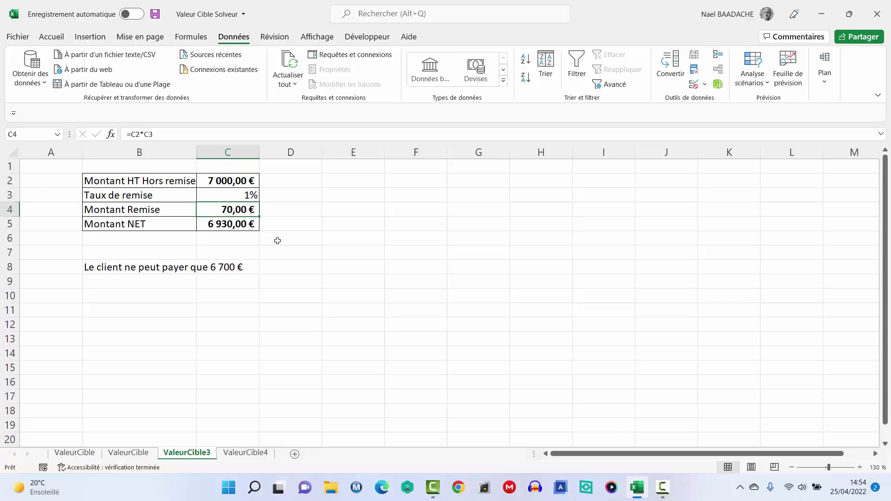
Re-enter the discount amount formula =C2*C3 in C4.
{"action": "type", "text": "="}
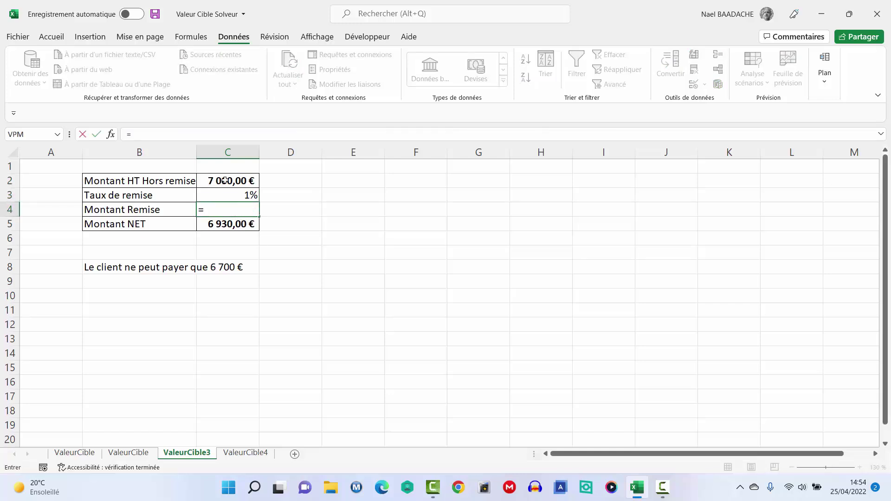
{"action": "left_click", "coordinate": [225, 180]}
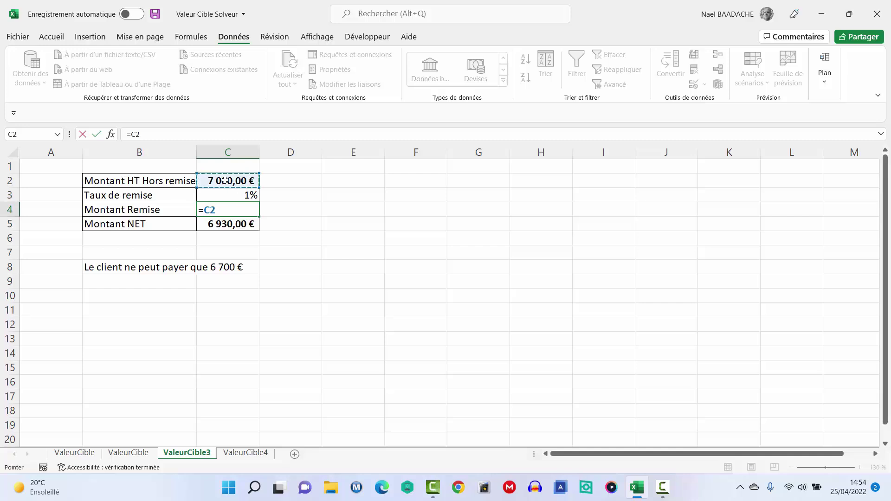
{"action": "type", "text": "*"}
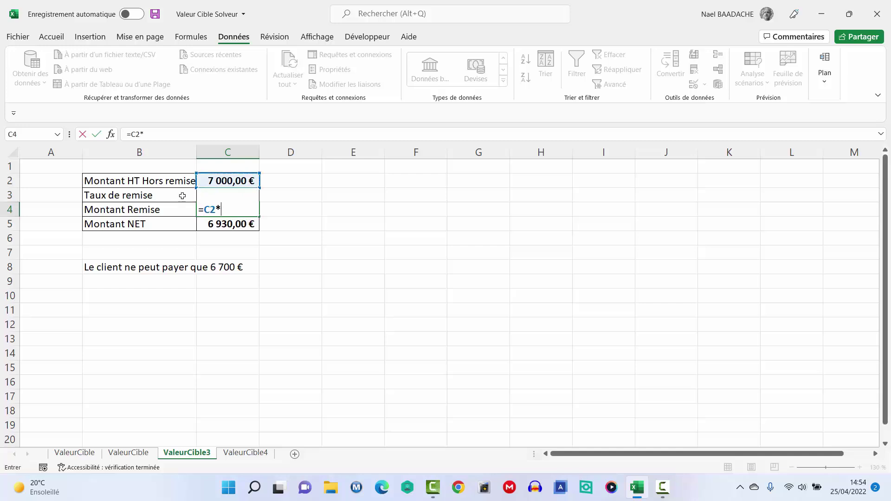
{"action": "left_click", "coordinate": [181, 196]}
{"action": "key", "text": "Right"}
{"action": "key", "text": "Return"}
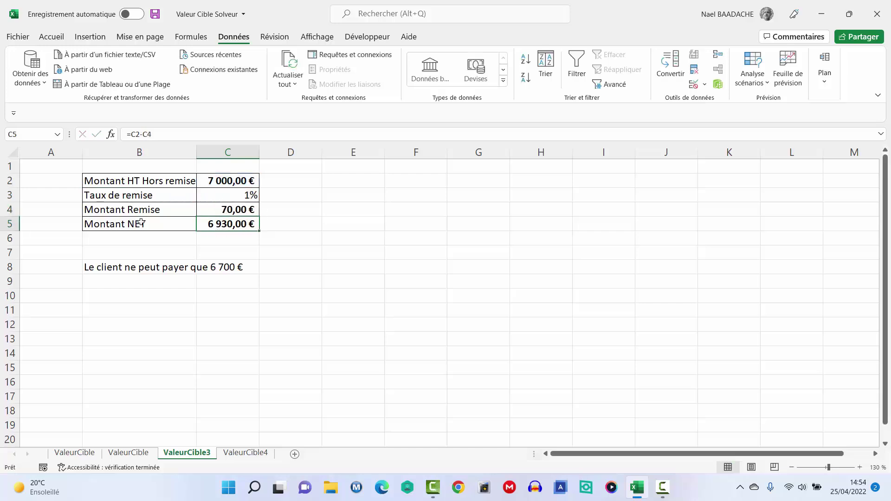
Check C2, C4 and the C5 net amount, read the 6 700 € note, and select C3.
{"action": "left_click", "coordinate": [232, 182]}
{"action": "left_click", "coordinate": [231, 212]}
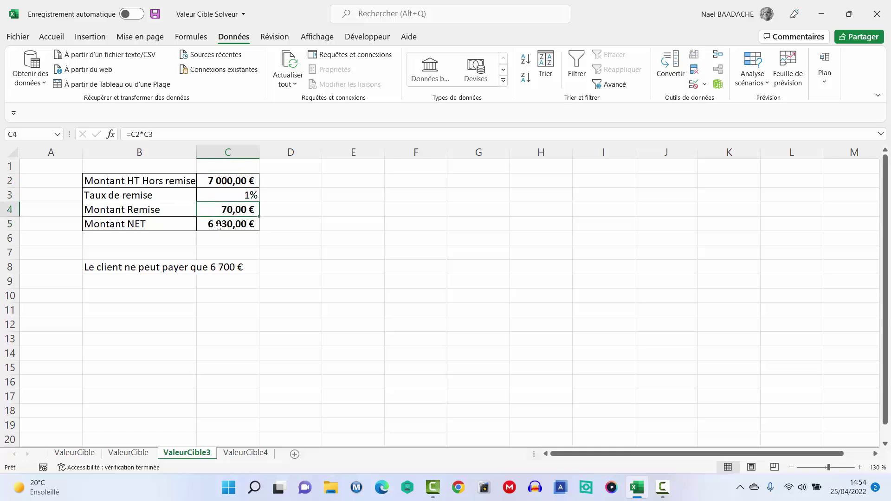
{"action": "left_click", "coordinate": [221, 227]}
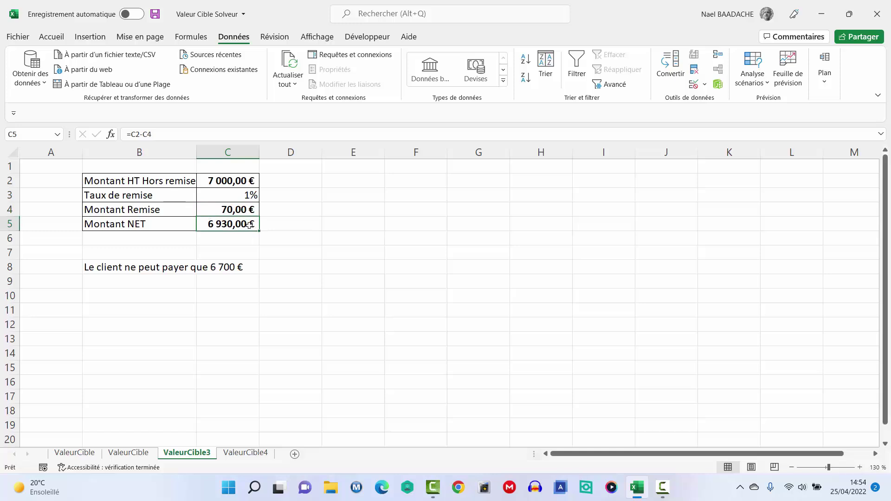
{"action": "left_click", "coordinate": [90, 273]}
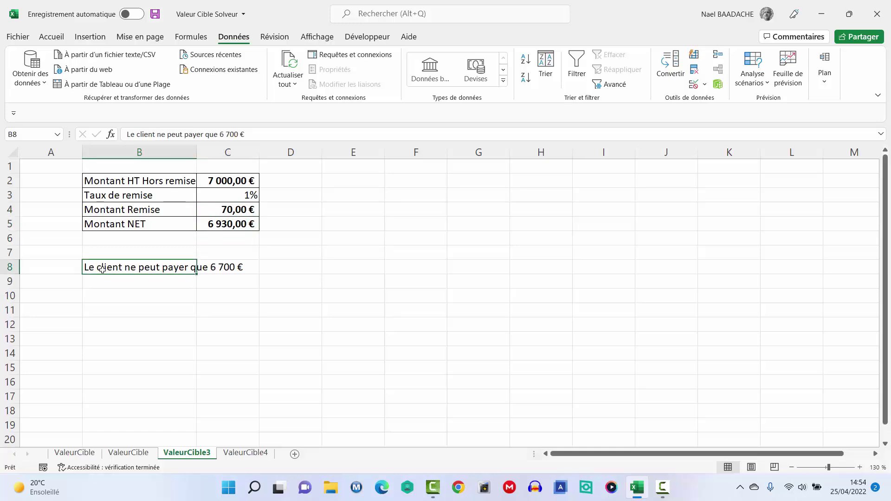
{"action": "left_click", "coordinate": [224, 266]}
{"action": "left_click", "coordinate": [121, 265]}
{"action": "left_click", "coordinate": [234, 196]}
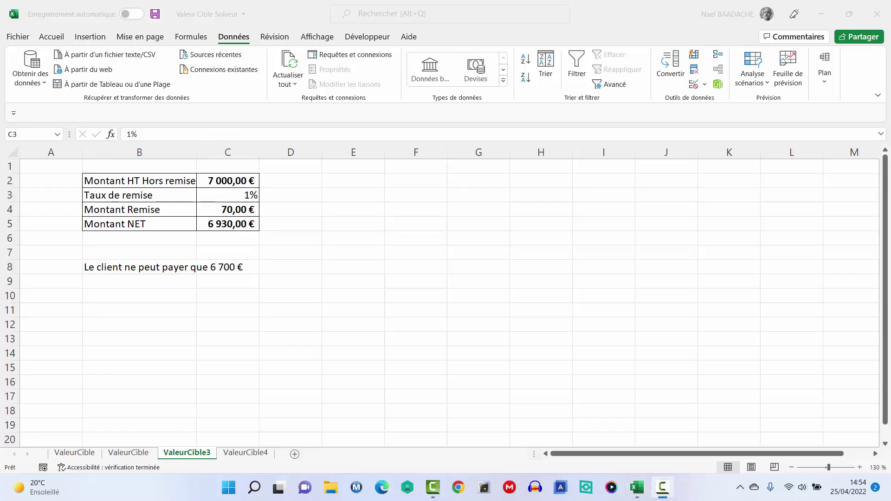
Set up Goal Seek to bring net amount C5 to 6700 by changing discount rate C3.
{"action": "left_click", "coordinate": [235, 42]}
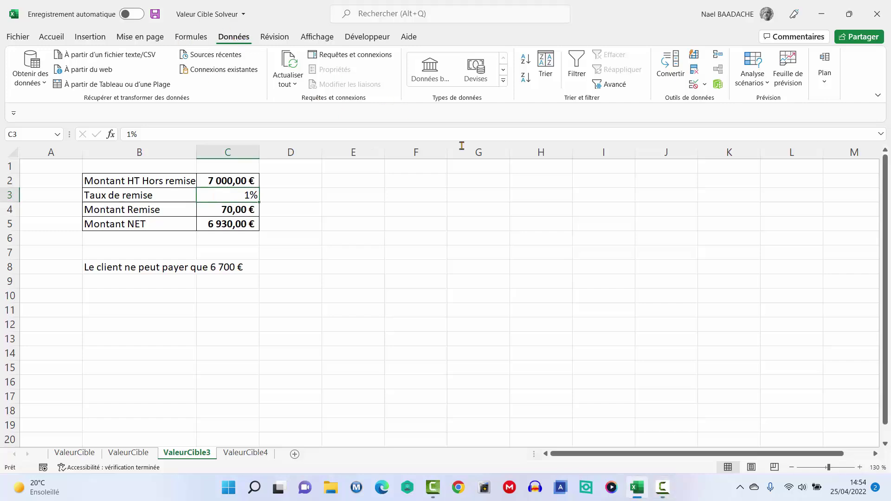
{"action": "left_click", "coordinate": [767, 84]}
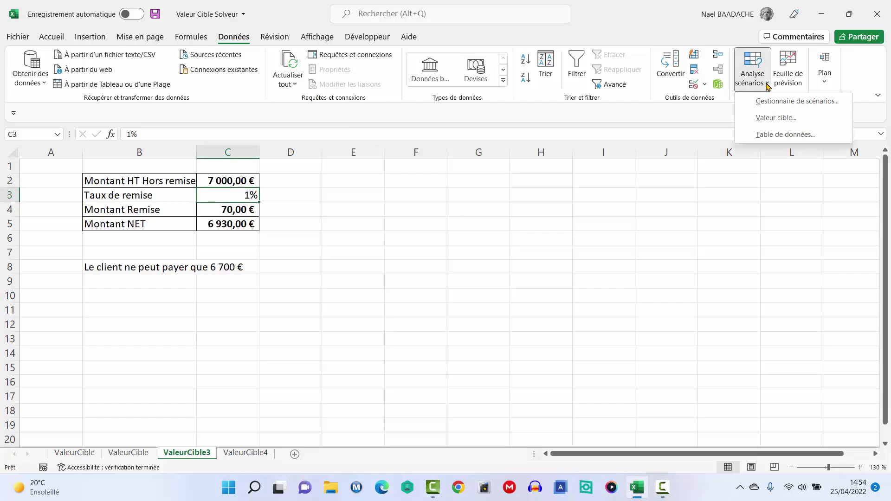
{"action": "left_click", "coordinate": [767, 119]}
{"action": "left_click_drag", "start_coordinate": [549, 189], "coordinate": [452, 182]}
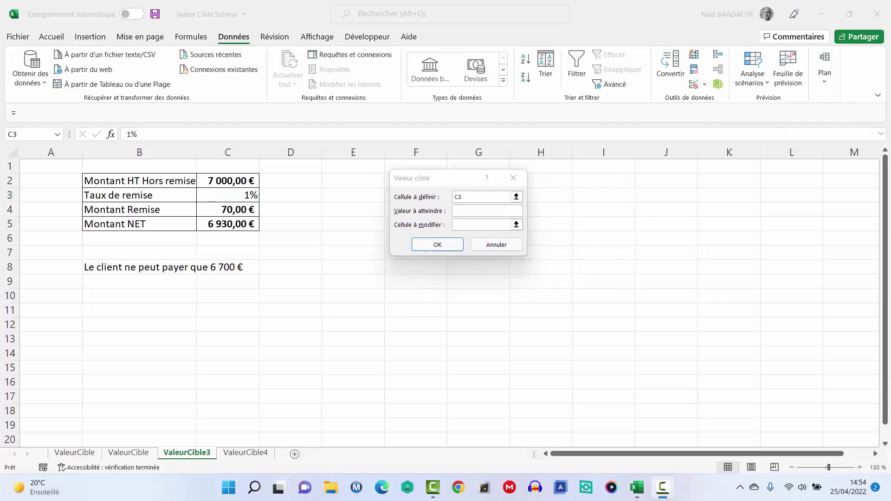
{"action": "left_click", "coordinate": [471, 197]}
{"action": "left_click", "coordinate": [227, 224]}
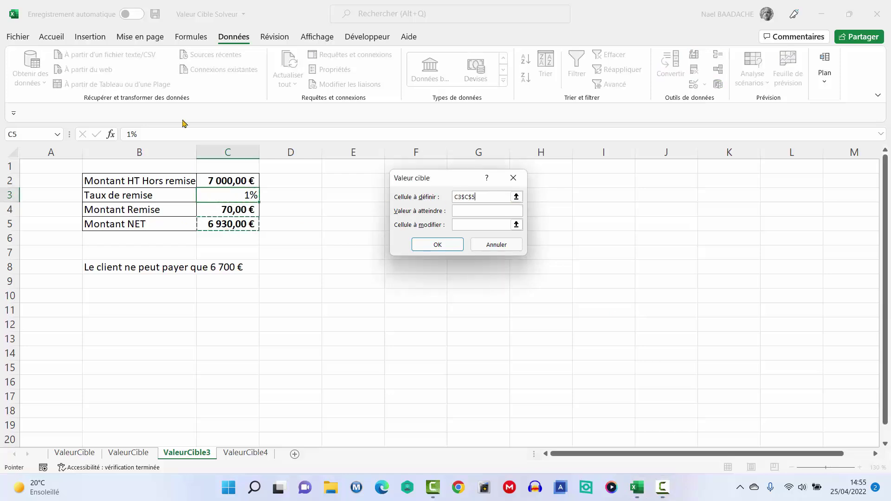
{"action": "left_click", "coordinate": [471, 210]}
{"action": "type", "text": "6700"}
{"action": "left_click", "coordinate": [467, 224]}
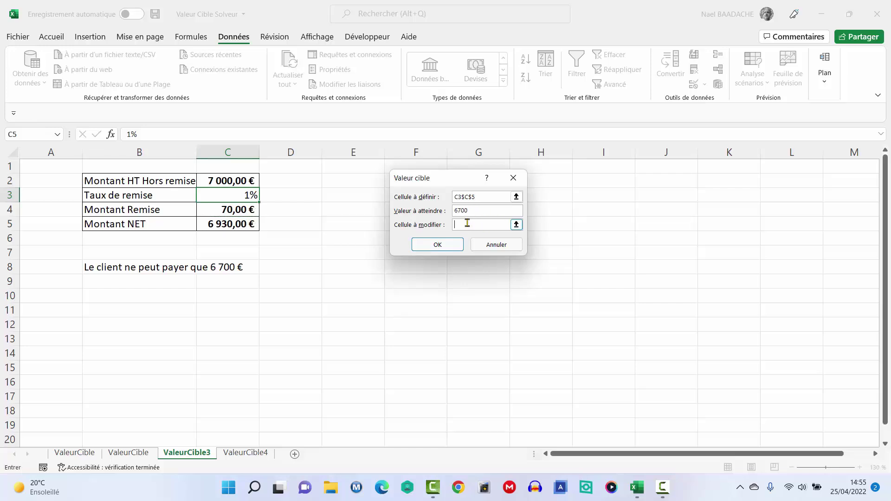
{"action": "left_click", "coordinate": [226, 196]}
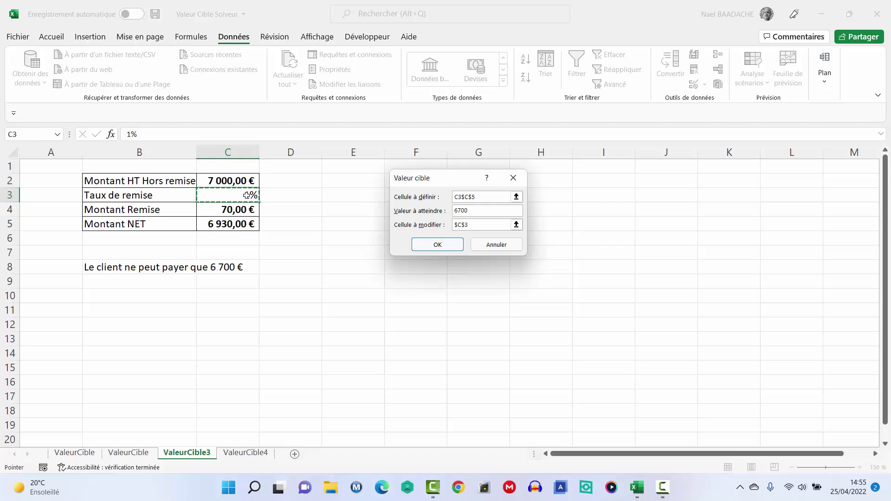
{"action": "left_click", "coordinate": [439, 249]}
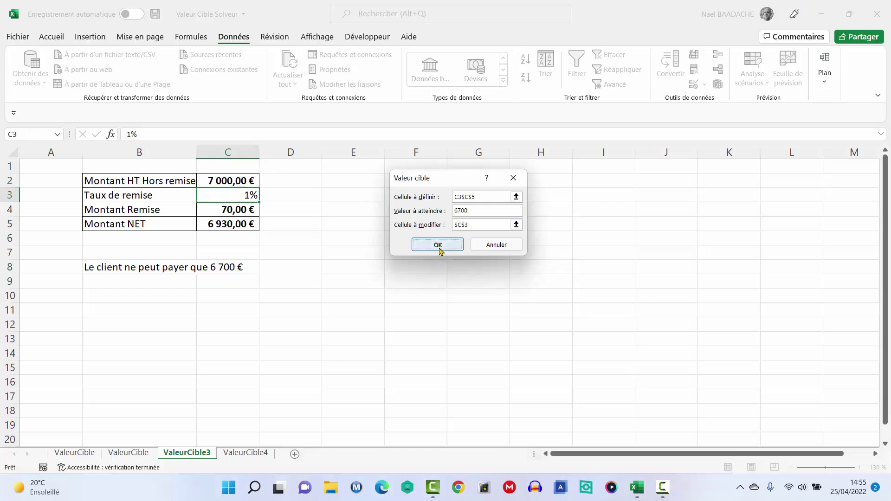
Fix the stray C3 in the target reference, run Goal Seek and accept the 4,2857% rate.
{"action": "left_click", "coordinate": [461, 197]}
{"action": "key", "text": "BackSpace"}
{"action": "key", "text": "BackSpace"}
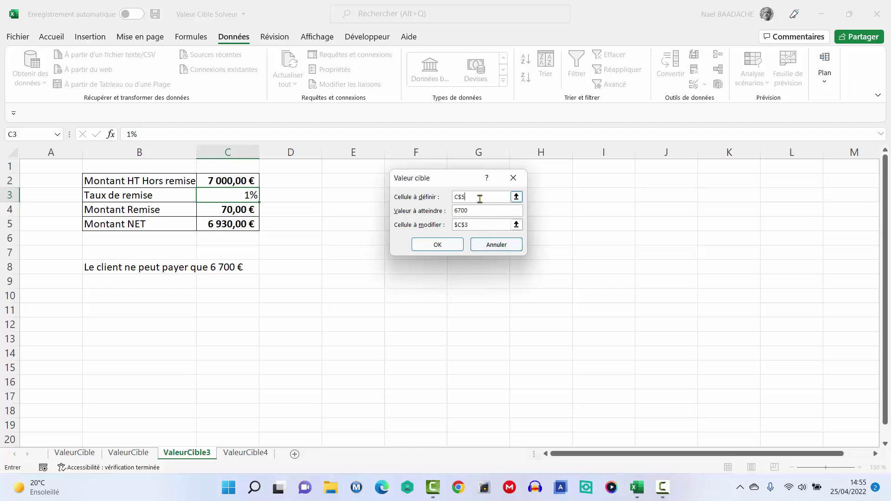
{"action": "left_click", "coordinate": [444, 248]}
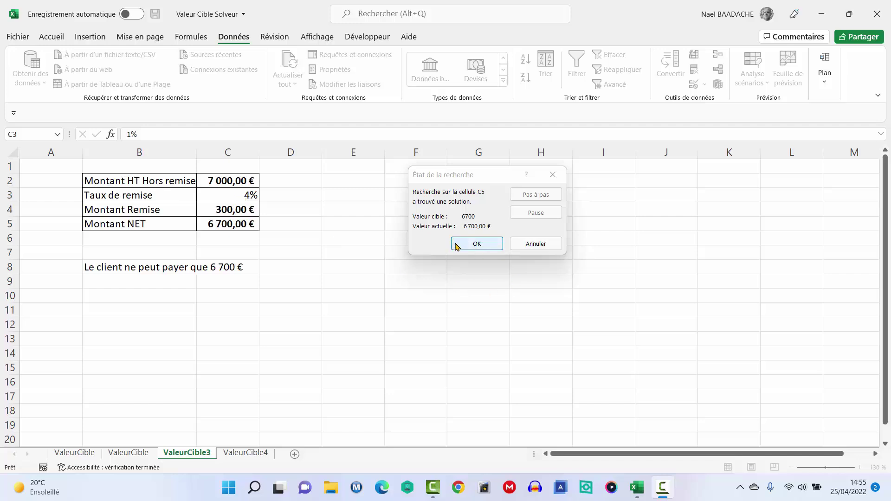
{"action": "left_click", "coordinate": [476, 246]}
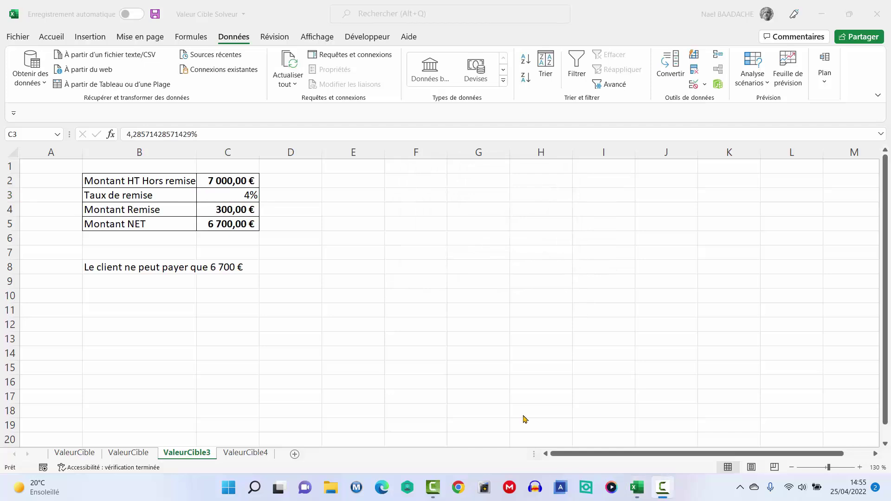
Switch to the ValeurCible4 sheet and inspect the selling price, cost, margin and rate cells.
{"action": "left_click", "coordinate": [256, 453]}
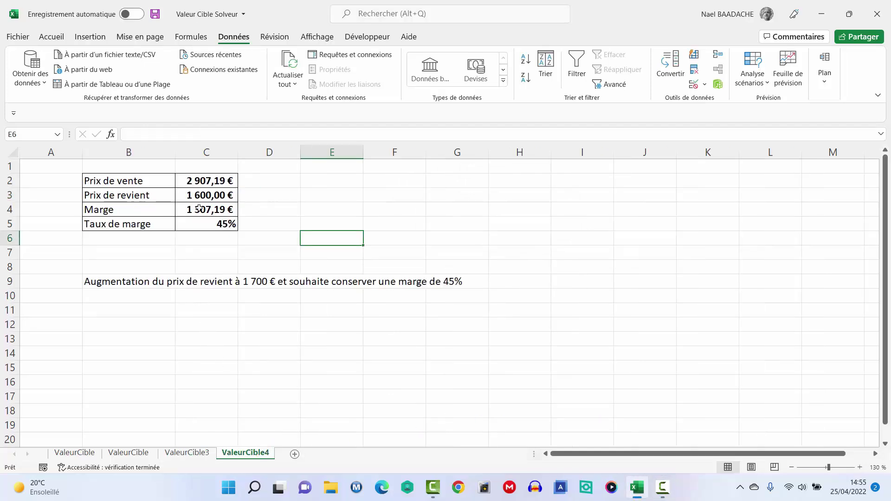
{"action": "left_click", "coordinate": [217, 181]}
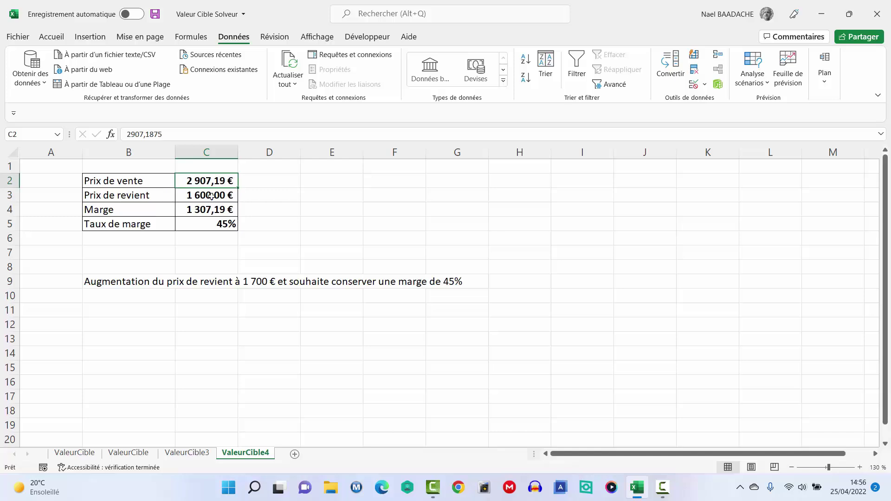
{"action": "left_click", "coordinate": [190, 197]}
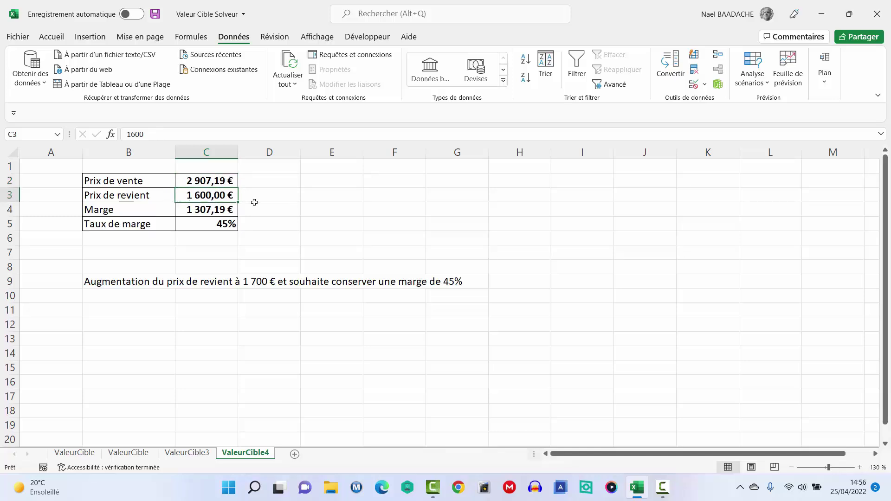
{"action": "left_click_drag", "start_coordinate": [213, 181], "coordinate": [204, 210]}
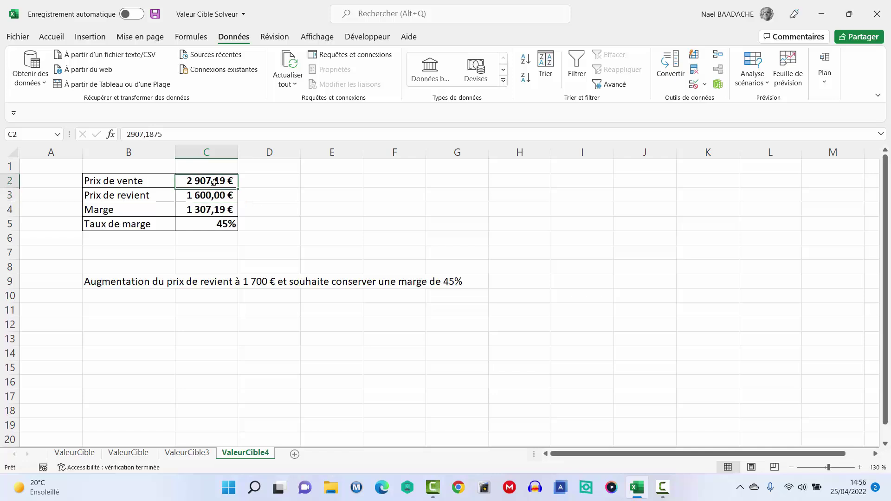
{"action": "left_click", "coordinate": [190, 209]}
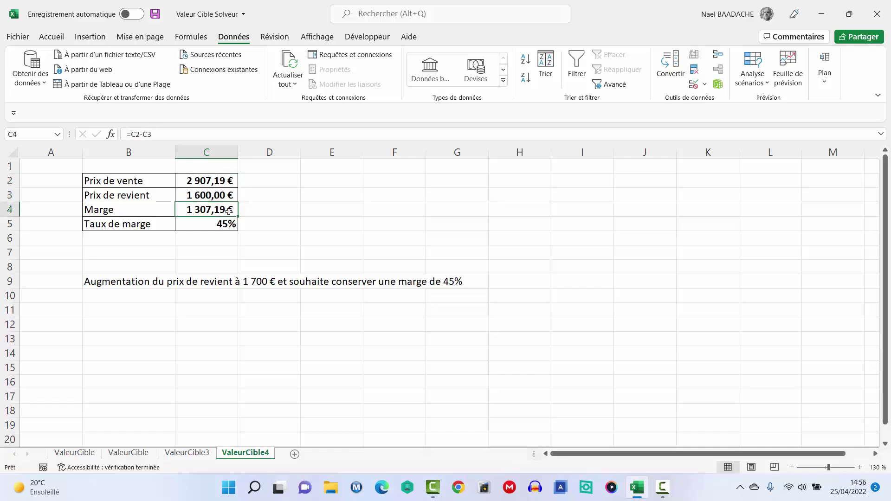
{"action": "left_click", "coordinate": [212, 225]}
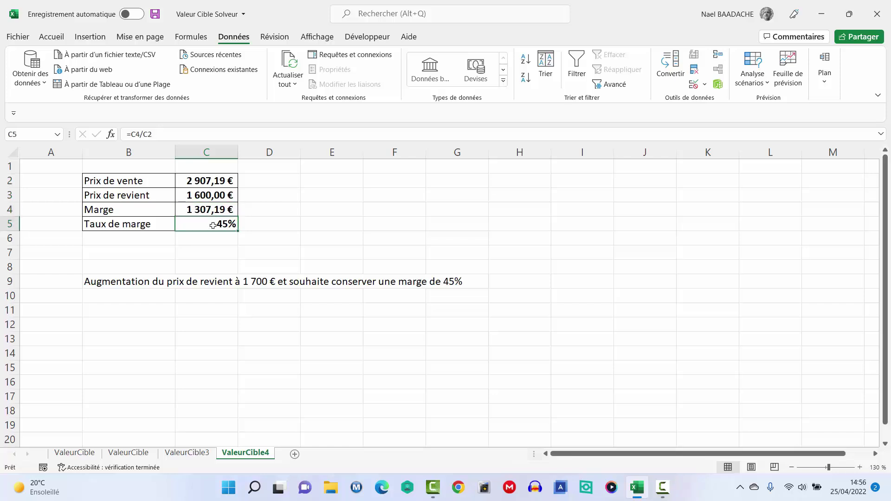
Enter =C4/C2 in C5 to show the 45% margin rate, then select cost cell C3.
{"action": "type", "text": "="}
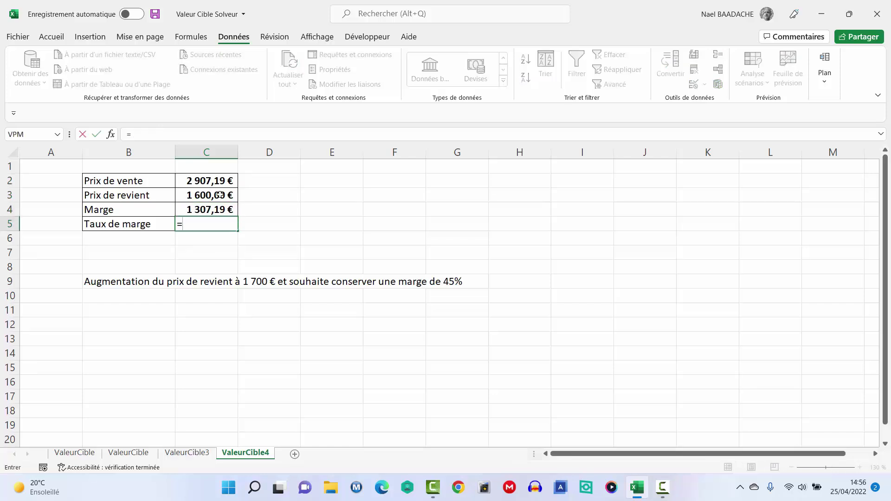
{"action": "left_click", "coordinate": [209, 209]}
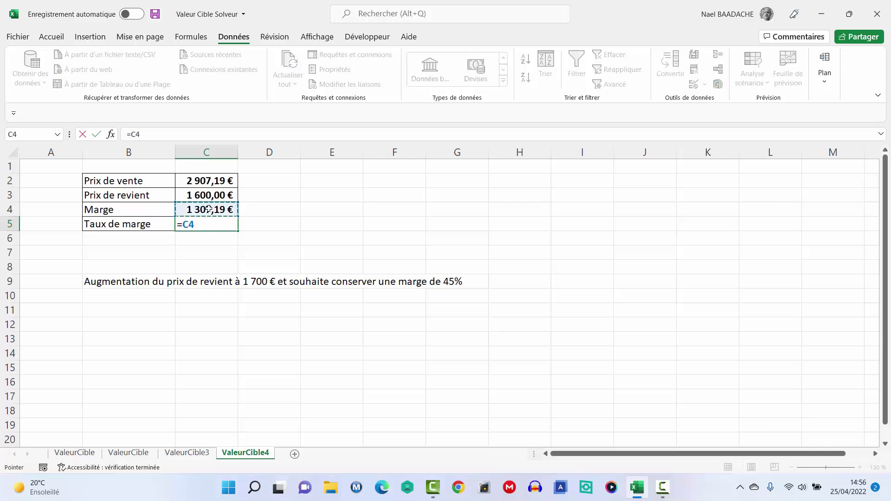
{"action": "type", "text": "/"}
{"action": "left_click", "coordinate": [216, 182]}
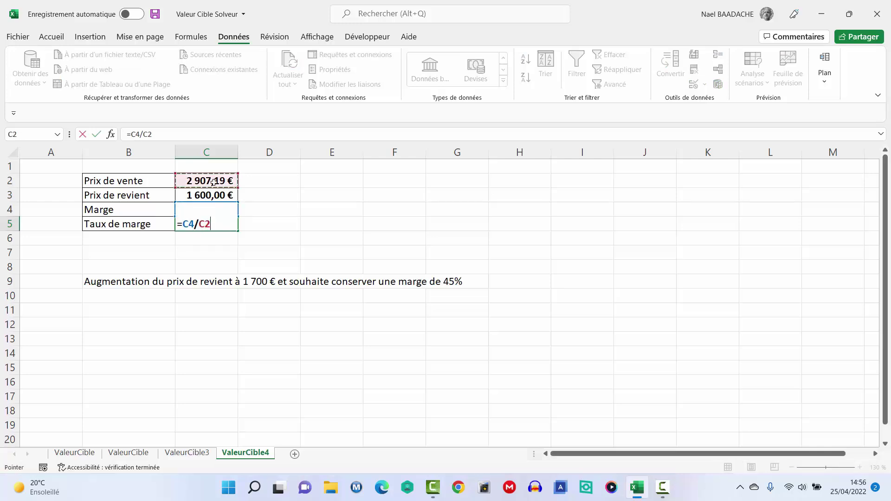
{"action": "key", "text": "Return"}
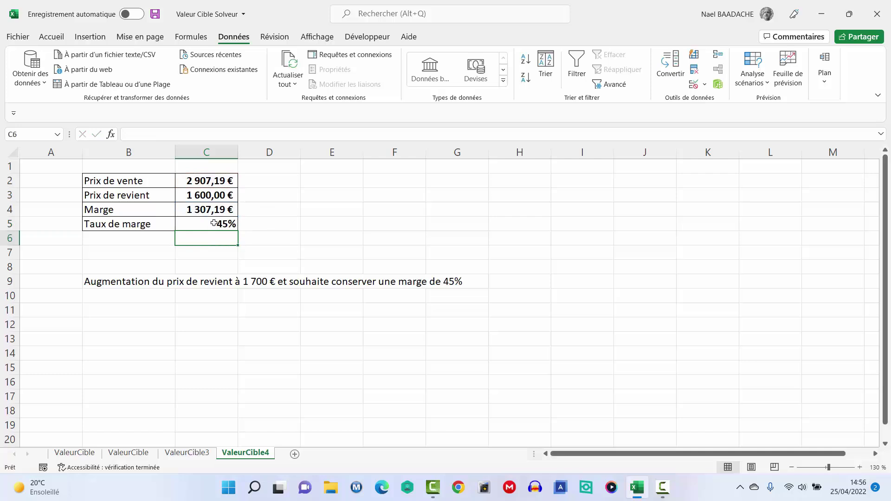
{"action": "left_click", "coordinate": [215, 224]}
{"action": "left_click", "coordinate": [50, 37]}
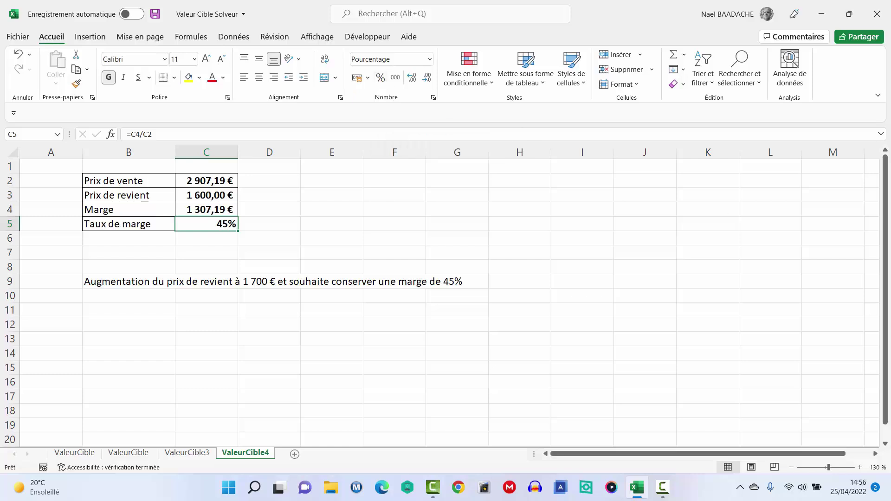
{"action": "left_click", "coordinate": [210, 196]}
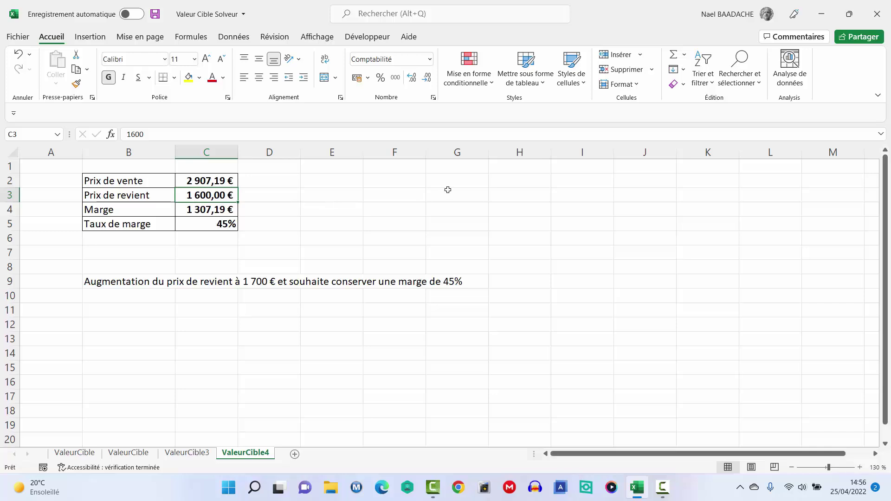
Enter 1700 as the cost price and check the margin rate falls to 42%.
{"action": "type", "text": "1700"}
{"action": "key", "text": "Return"}
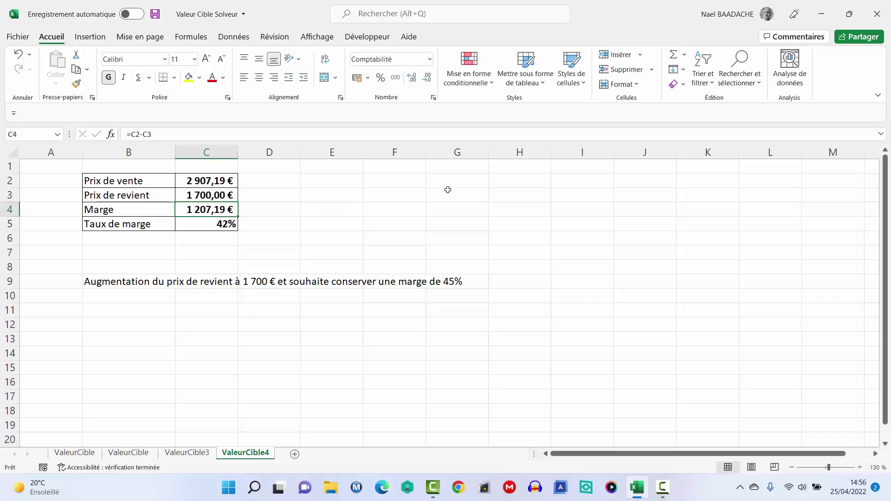
{"action": "left_click", "coordinate": [214, 224]}
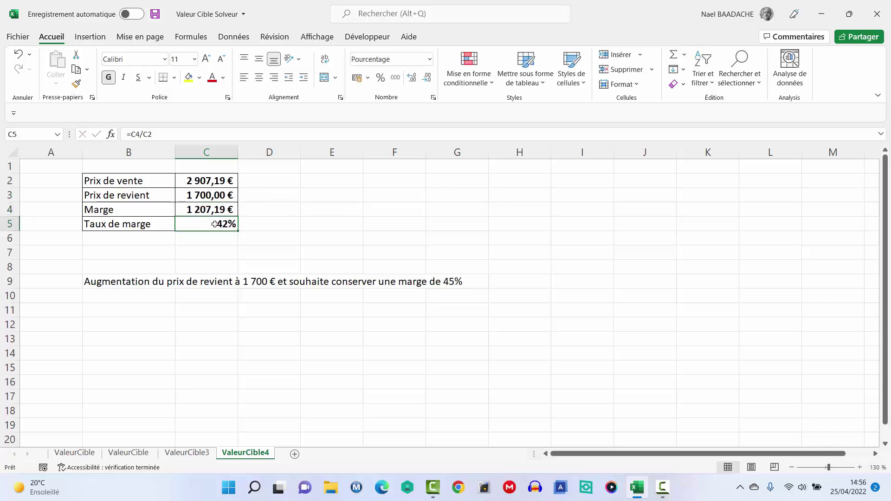
{"action": "left_click", "coordinate": [200, 182]}
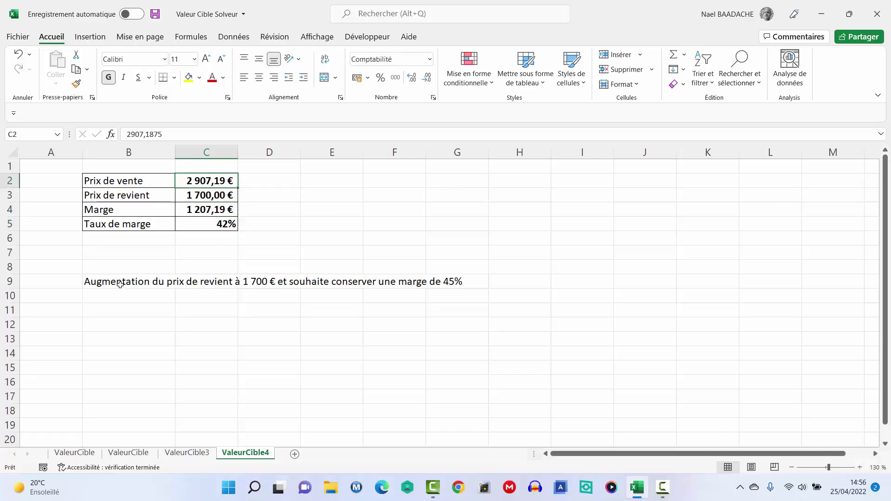
{"action": "left_click", "coordinate": [95, 284]}
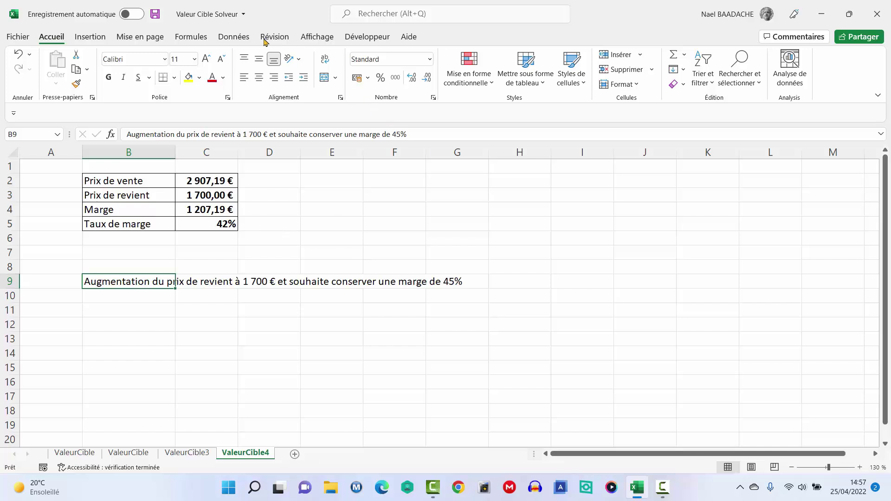
{"action": "left_click", "coordinate": [195, 180]}
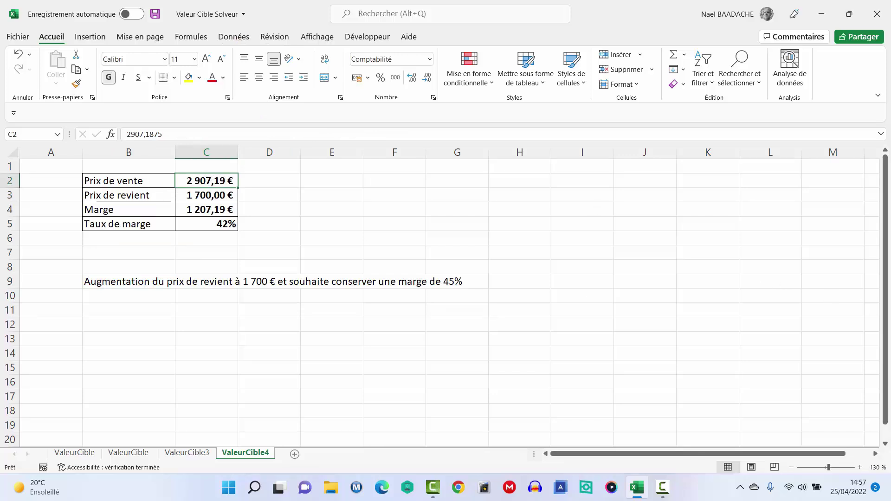
{"action": "left_click", "coordinate": [233, 38]}
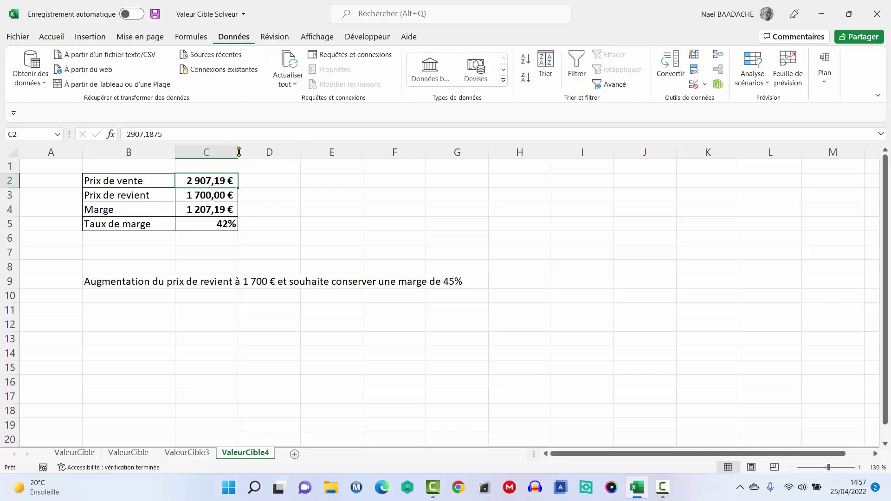
{"action": "left_click", "coordinate": [768, 85]}
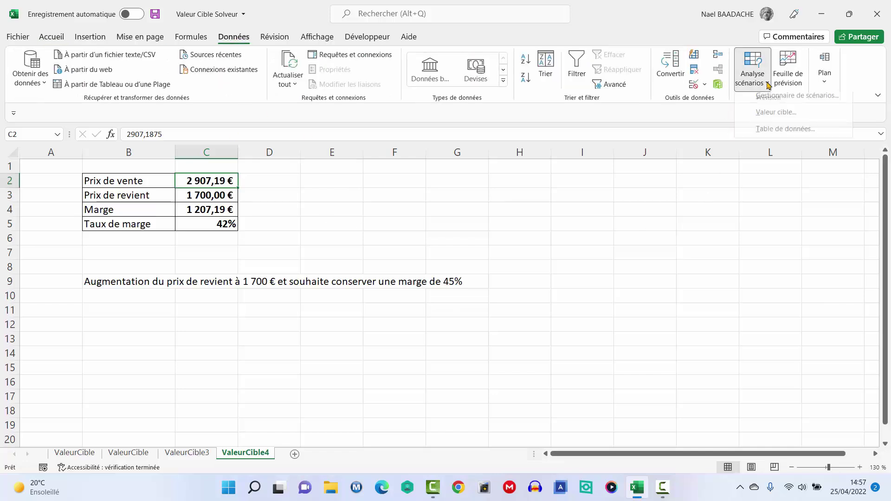
{"action": "left_click", "coordinate": [772, 117]}
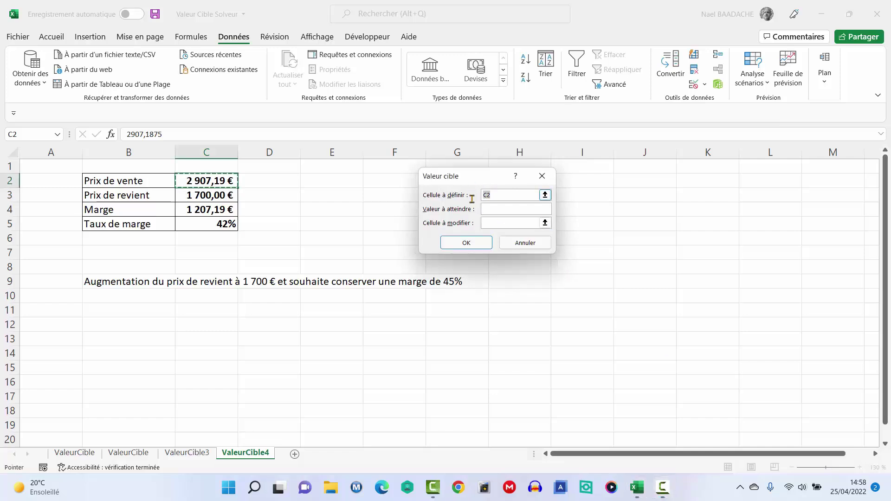
{"action": "left_click", "coordinate": [207, 224]}
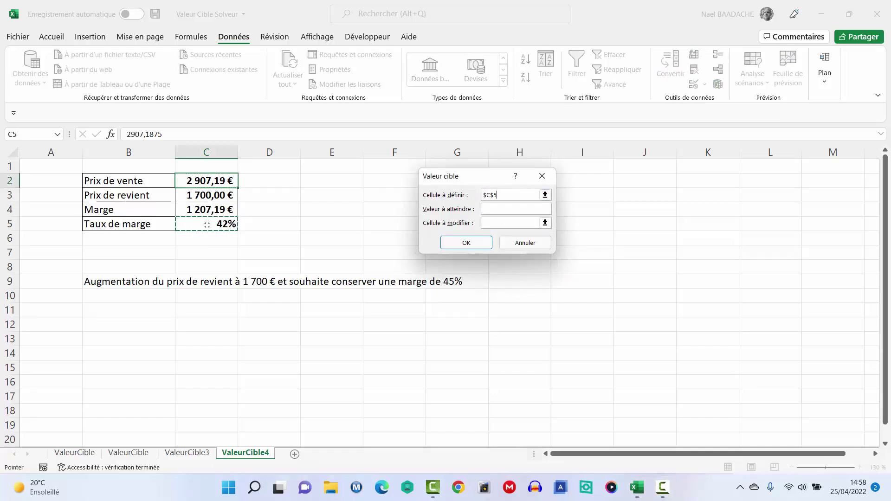
{"action": "left_click", "coordinate": [503, 211]}
{"action": "type", "text": "45"}
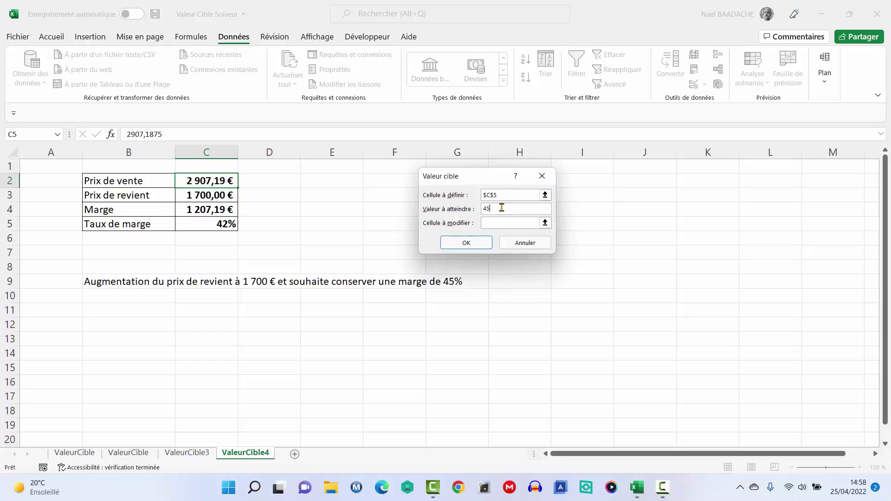
{"action": "type", "text": "%"}
{"action": "left_click", "coordinate": [487, 221]}
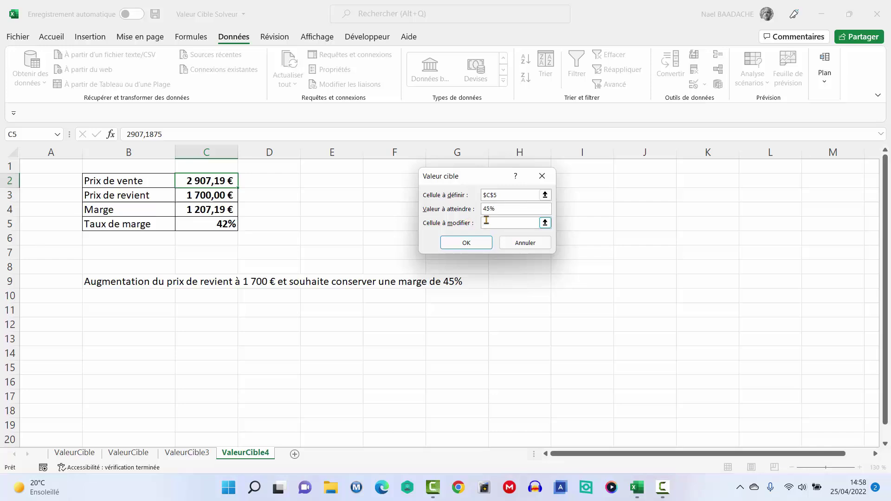
{"action": "left_click", "coordinate": [204, 180]}
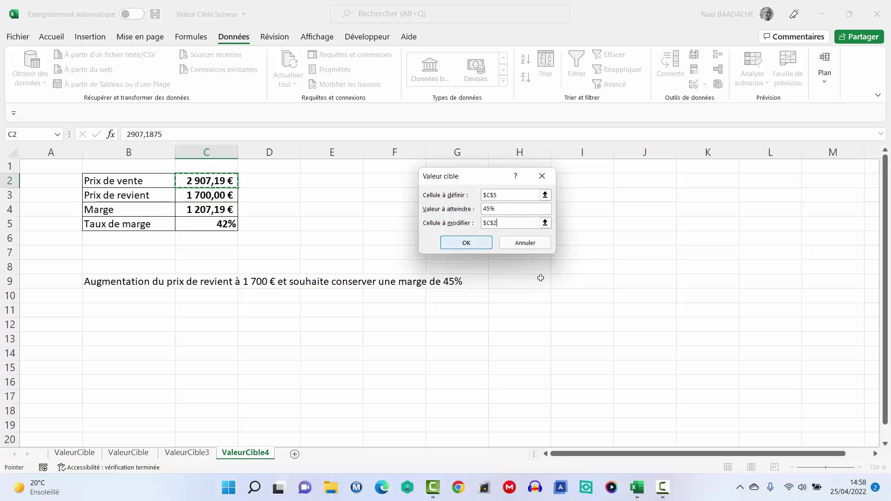
{"action": "left_click", "coordinate": [465, 243]}
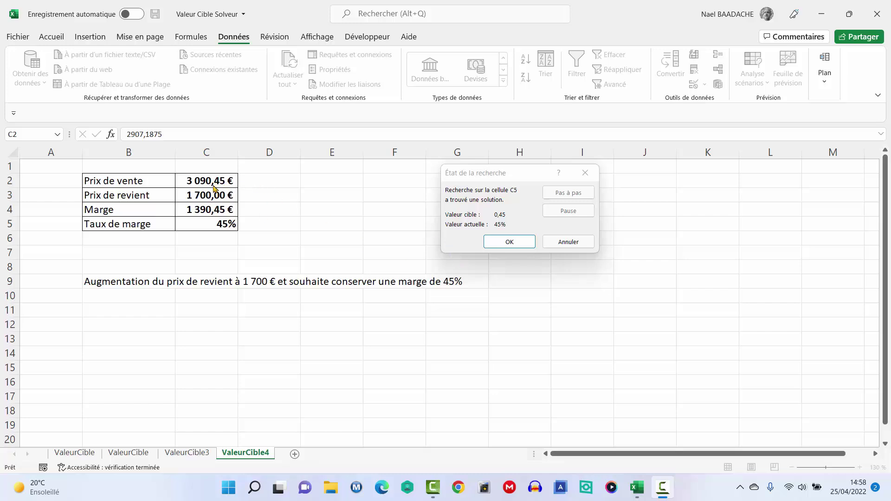
{"action": "left_click", "coordinate": [505, 243]}
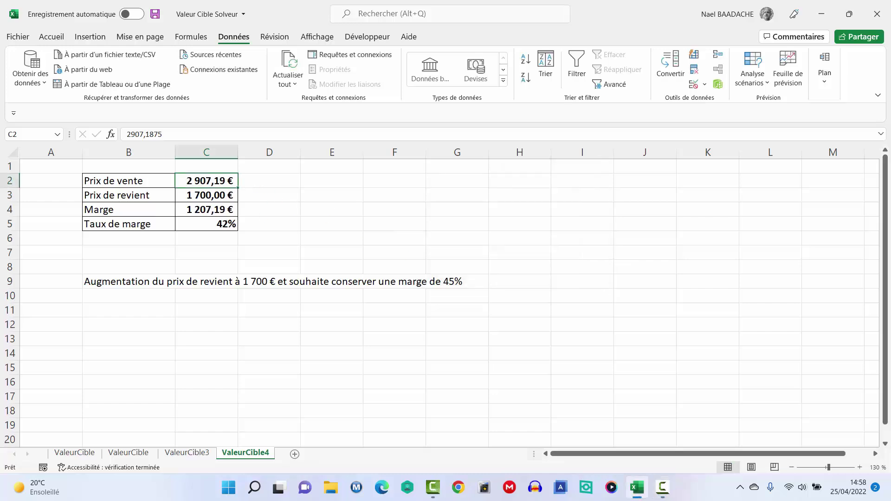